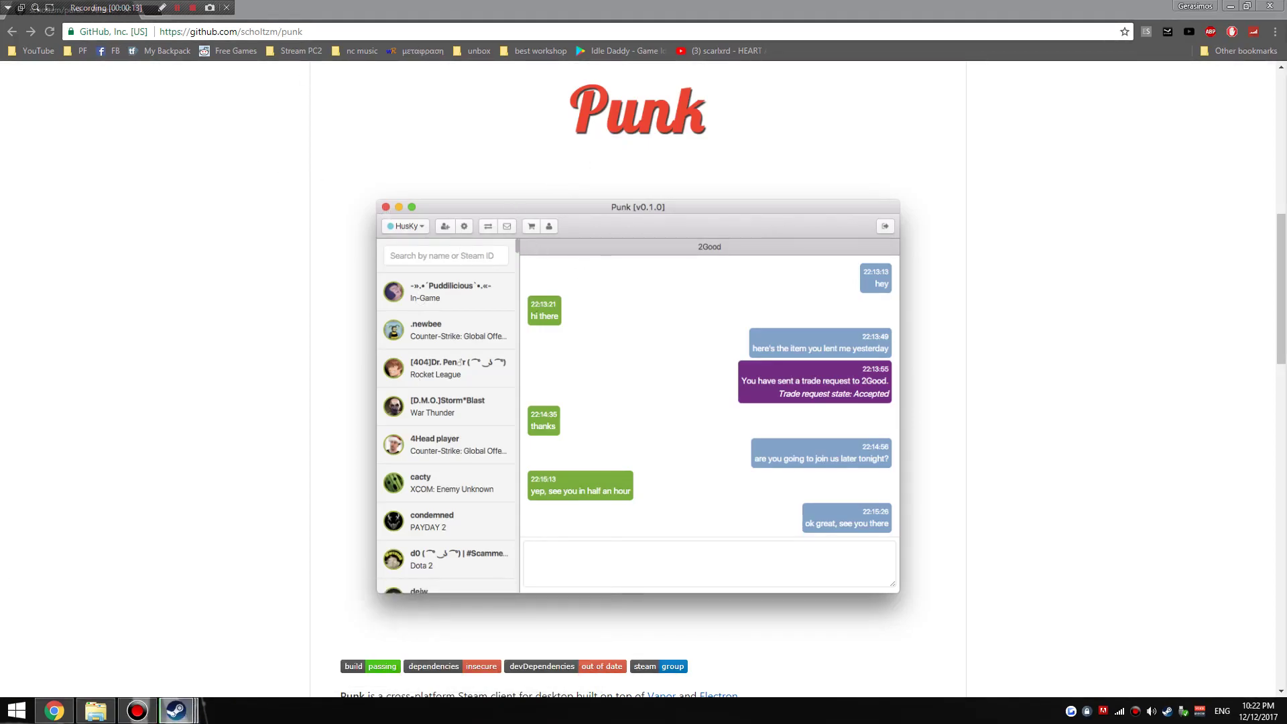
# Step: Glance at your own Steam profile, hide Steam, then bring the profile back
pyautogui.click(176, 710)
pyautogui.click(402, 40)
pyautogui.scroll(-5, 985, 350)
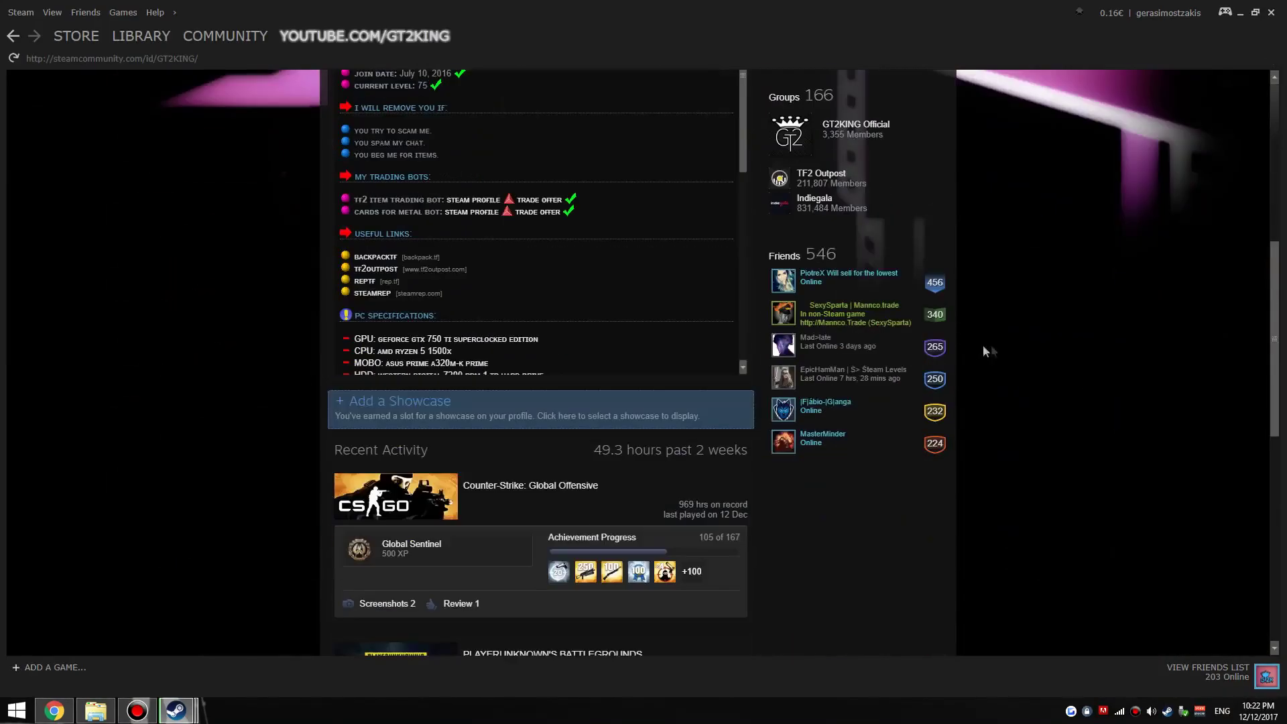
pyautogui.scroll(5, 958, 351)
pyautogui.click(1243, 17)
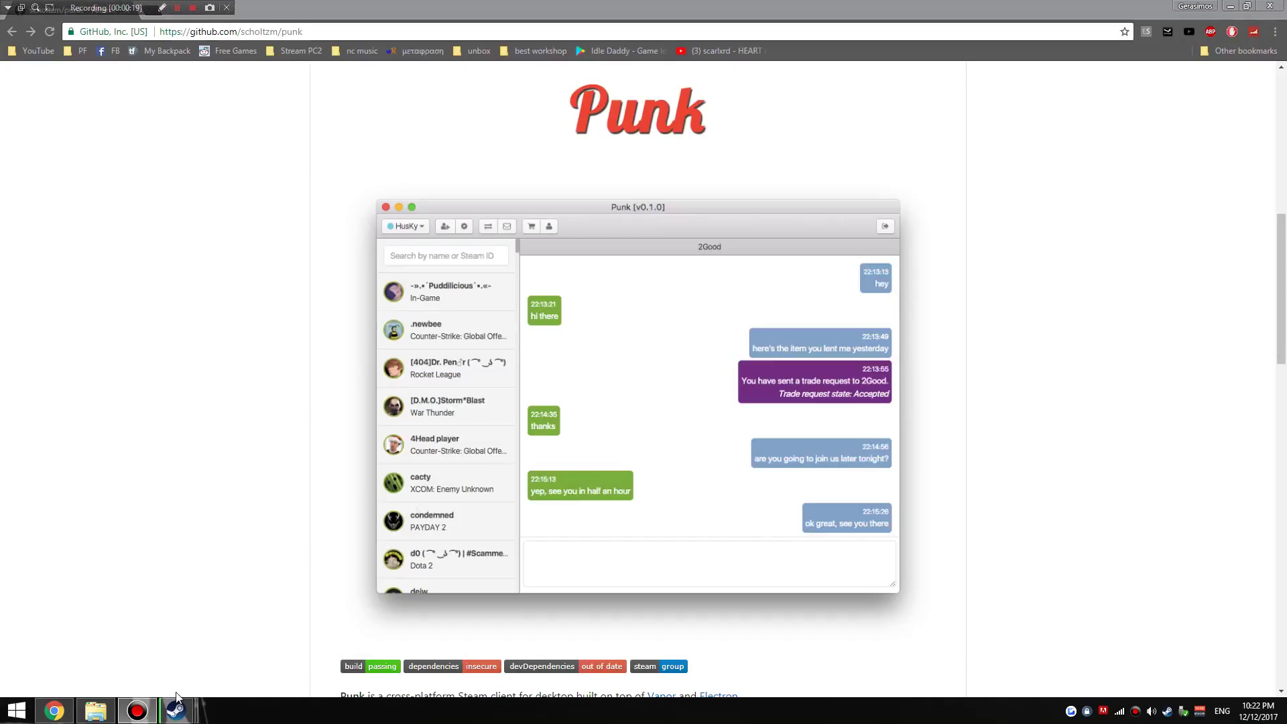
pyautogui.moveTo(176, 710)
pyautogui.click(156, 656)
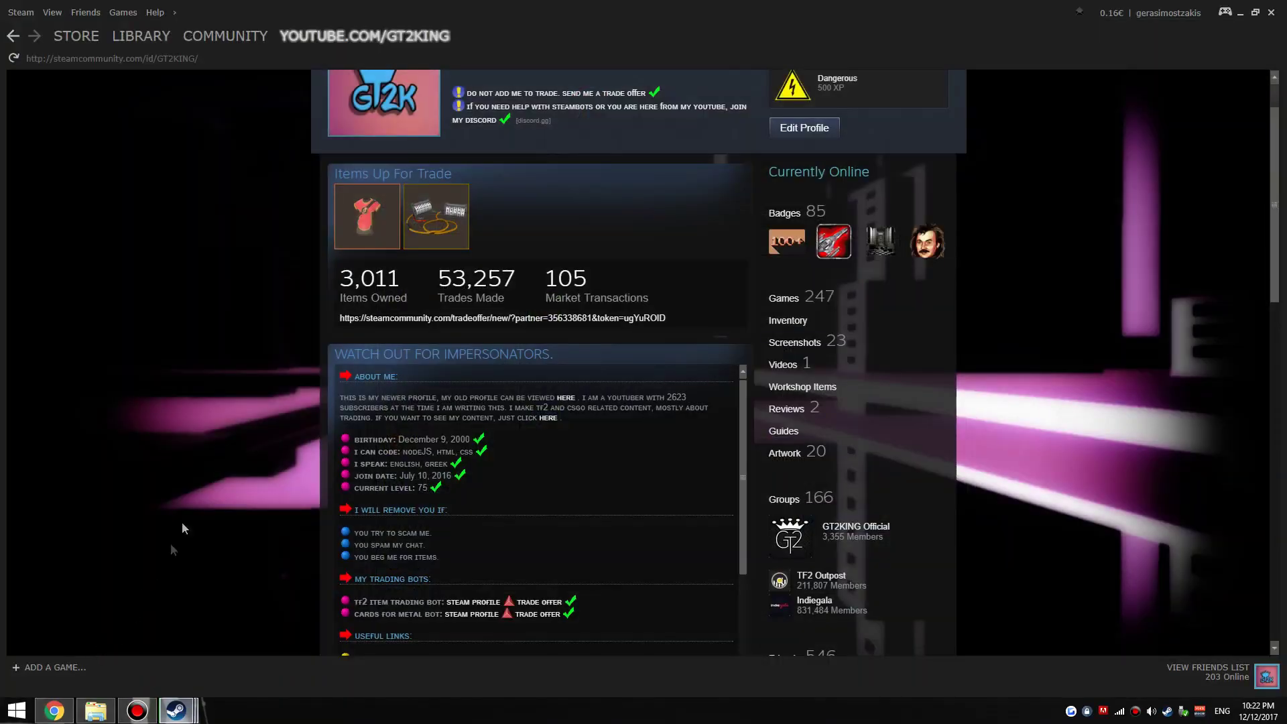
pyautogui.scroll(1, 180, 281)
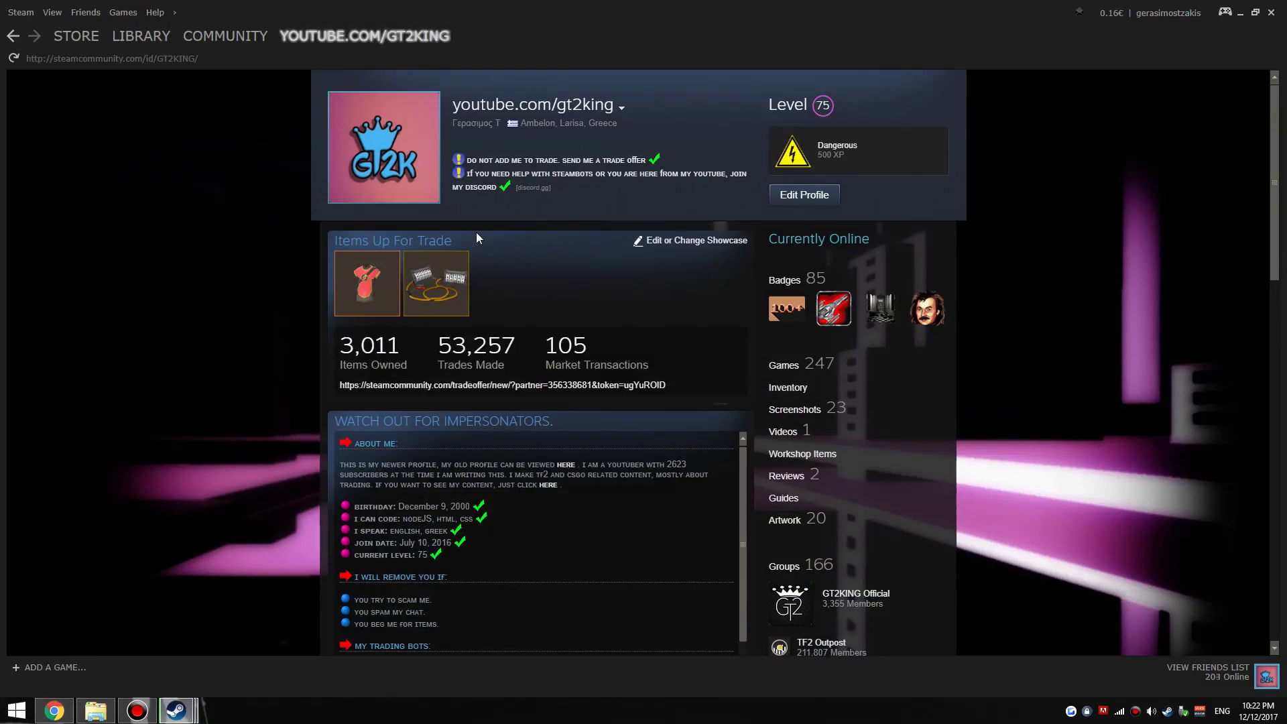
# Step: Return to the browser's Punk repository page and scroll through the README
pyautogui.click(74, 701)
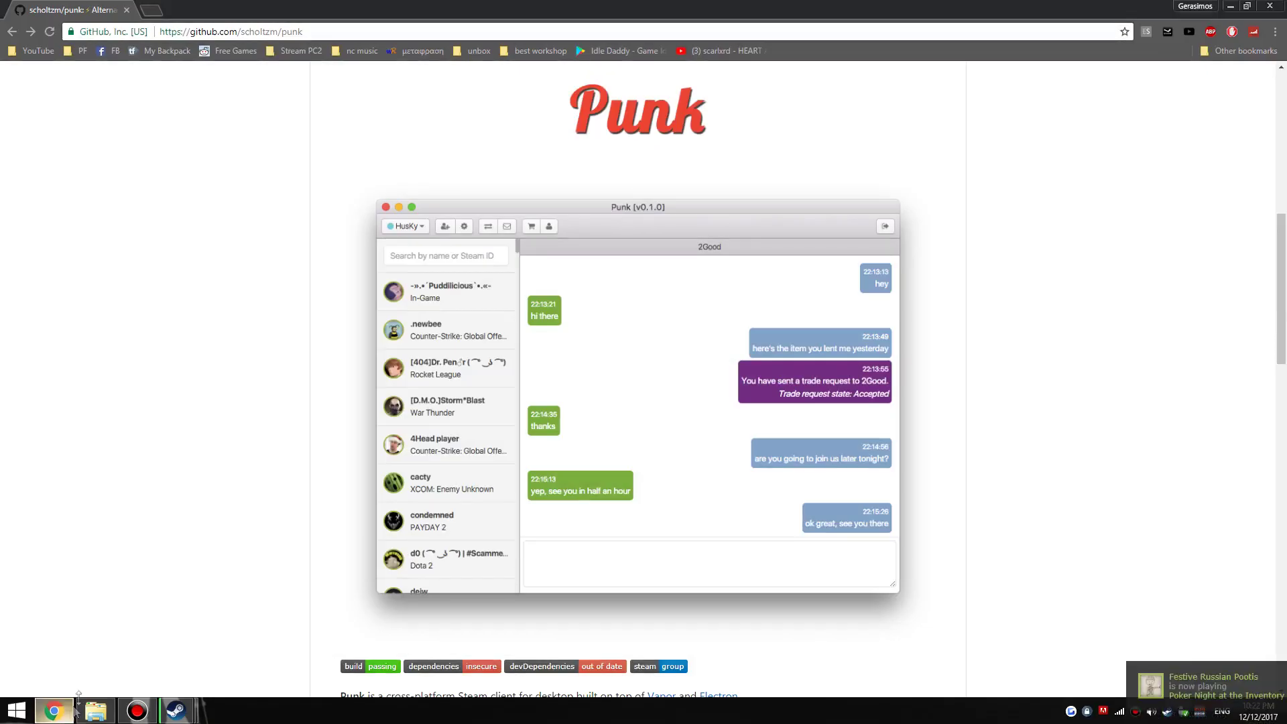
pyautogui.click(216, 31)
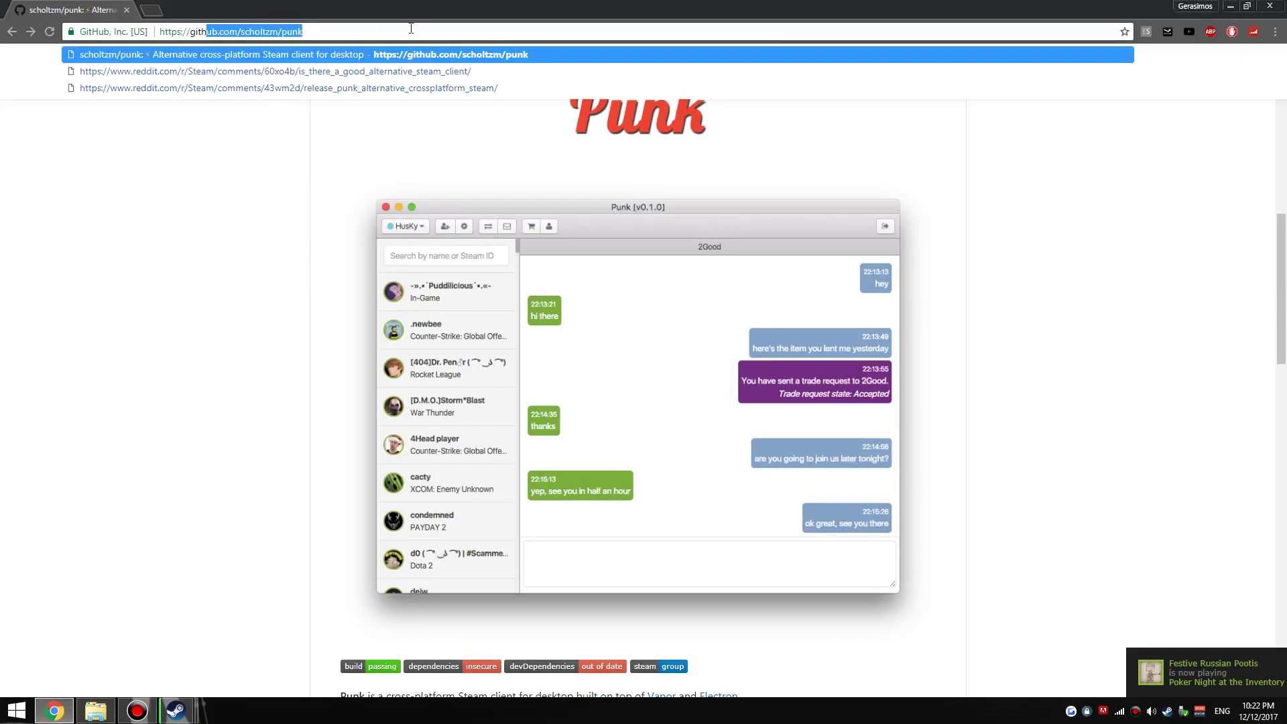
pyautogui.click(241, 172)
pyautogui.scroll(-5, 234, 313)
pyautogui.scroll(-15, 234, 312)
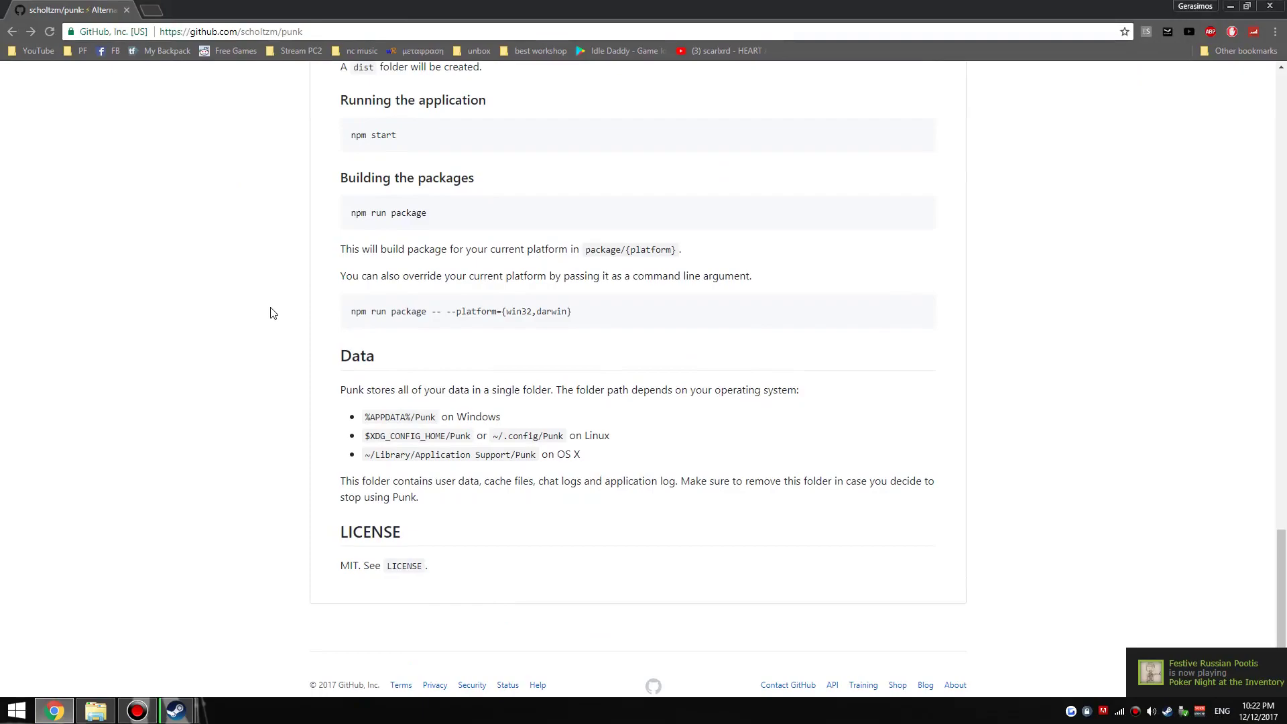
pyautogui.scroll(20, 278, 312)
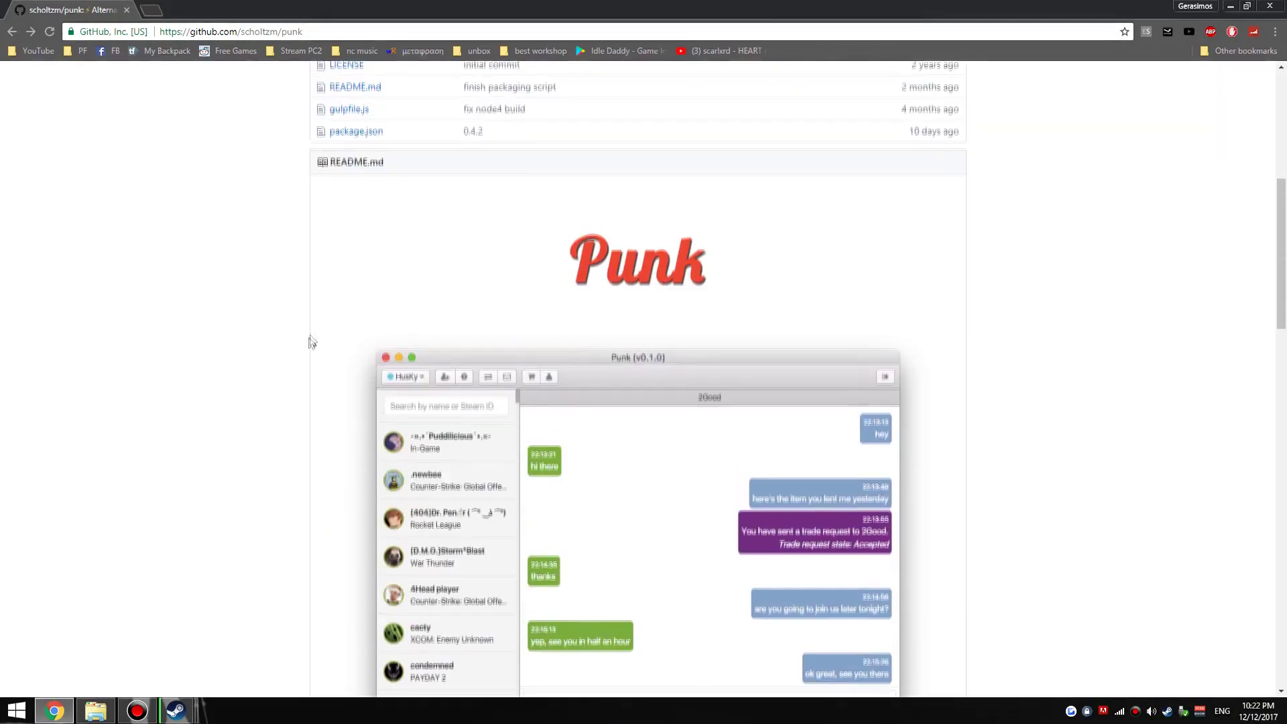
pyautogui.scroll(6, 310, 344)
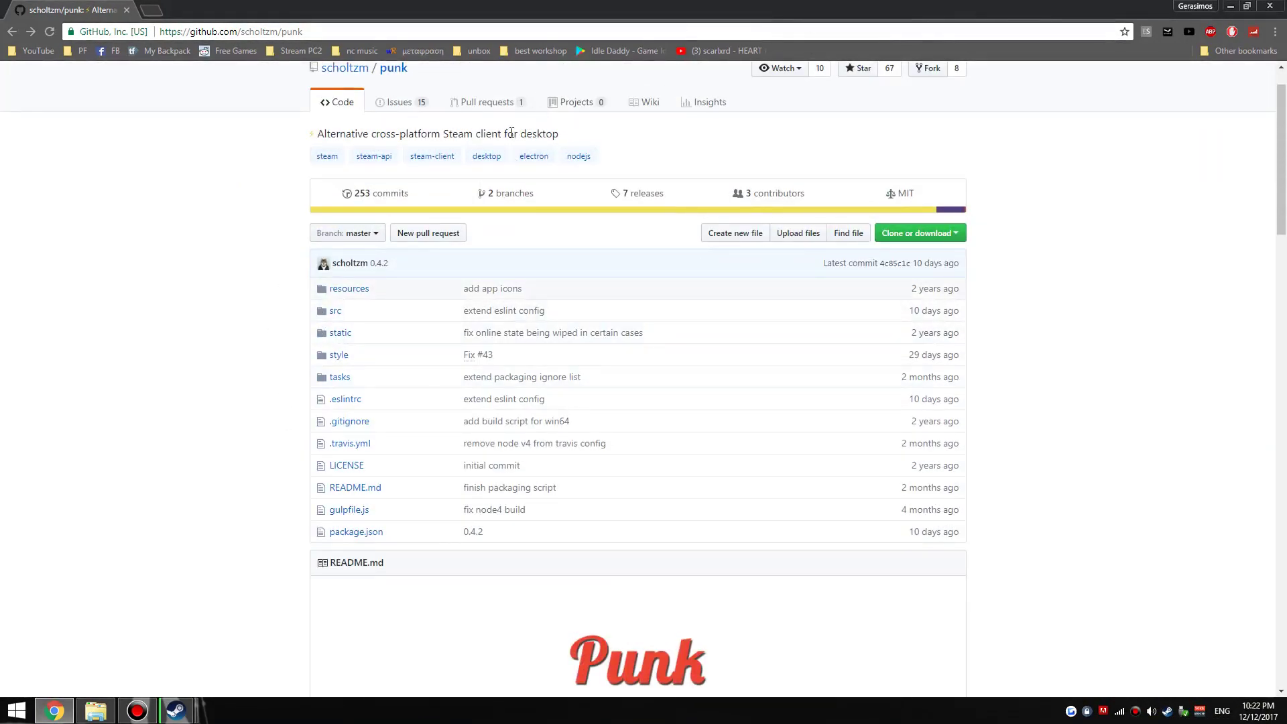
# Step: Select some description and README text, scroll to the Download section, and follow the releases link
pyautogui.moveTo(510, 133); pyautogui.dragTo(622, 134)
pyautogui.click(531, 149)
pyautogui.scroll(-13, 469, 335)
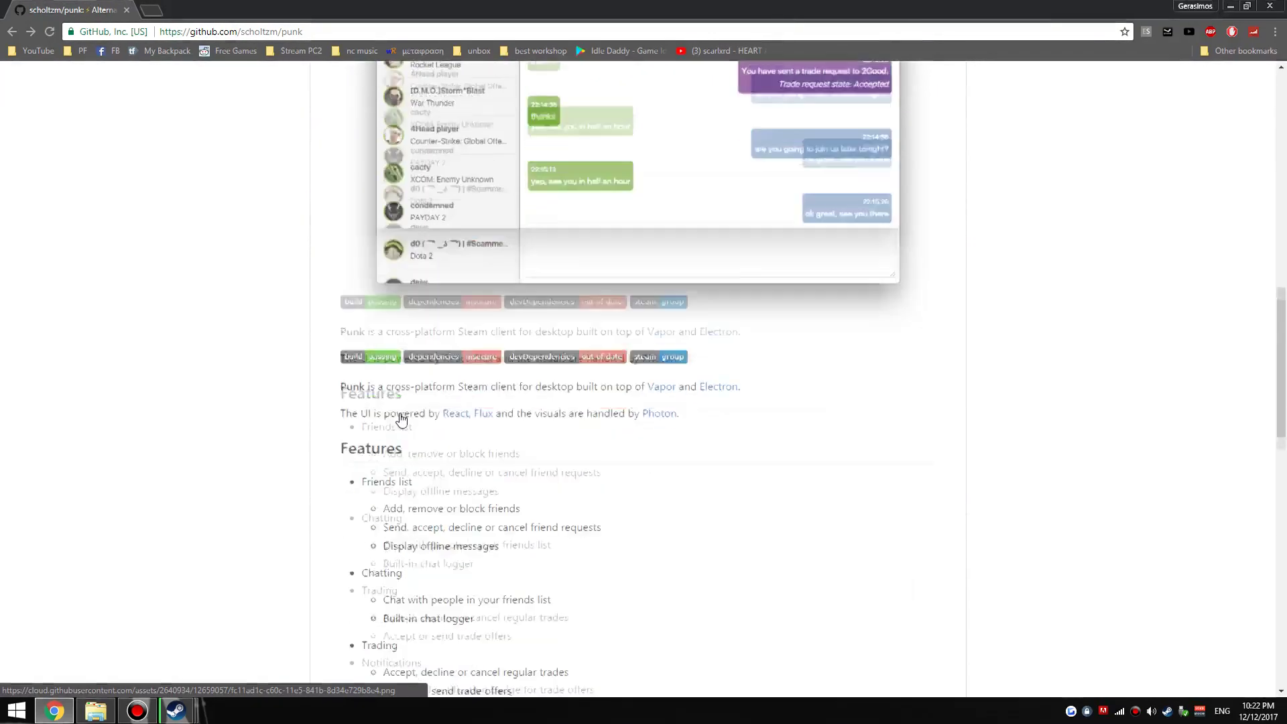
pyautogui.scroll(-3, 409, 295)
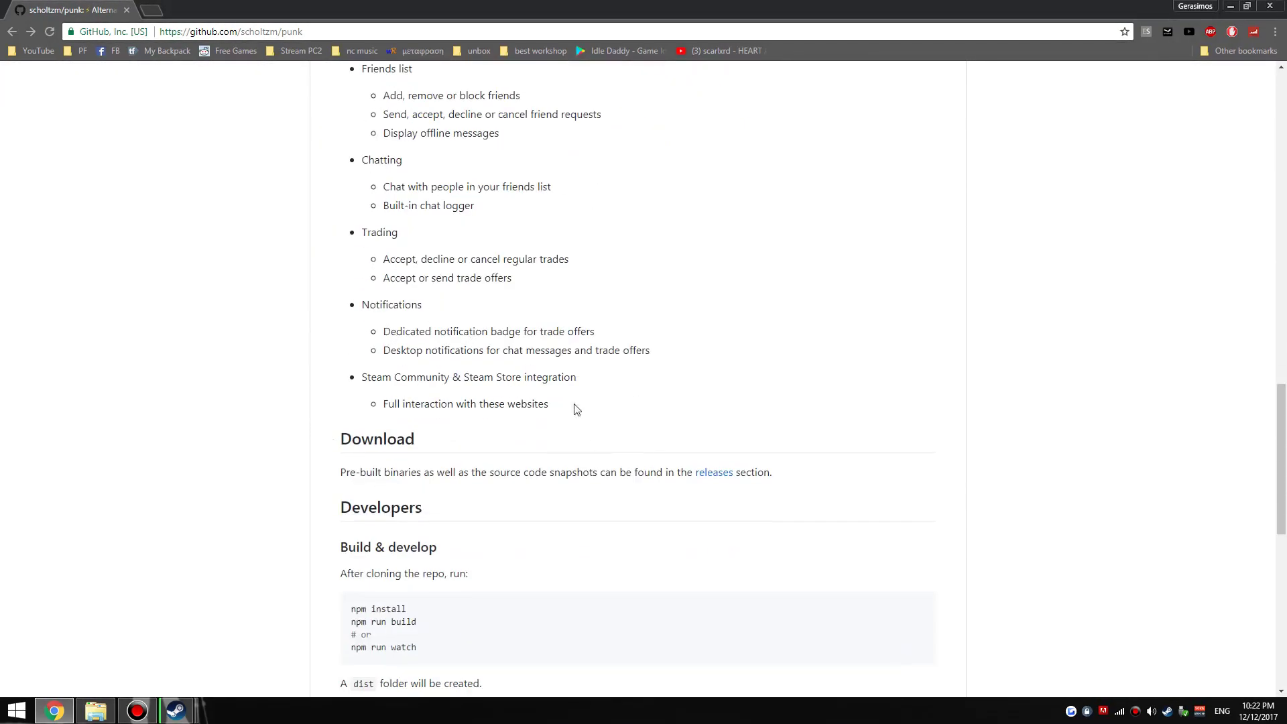
pyautogui.moveTo(577, 408); pyautogui.dragTo(501, 377)
pyautogui.scroll(3, 379, 243)
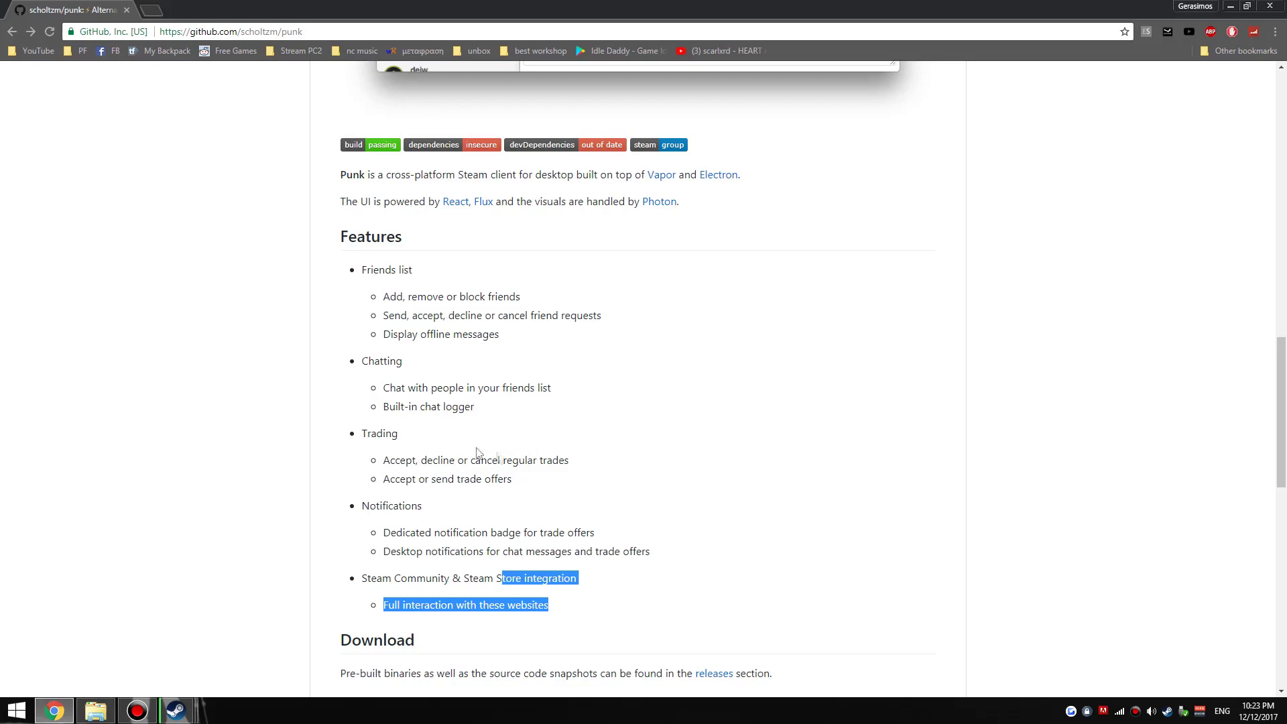
pyautogui.click(532, 491)
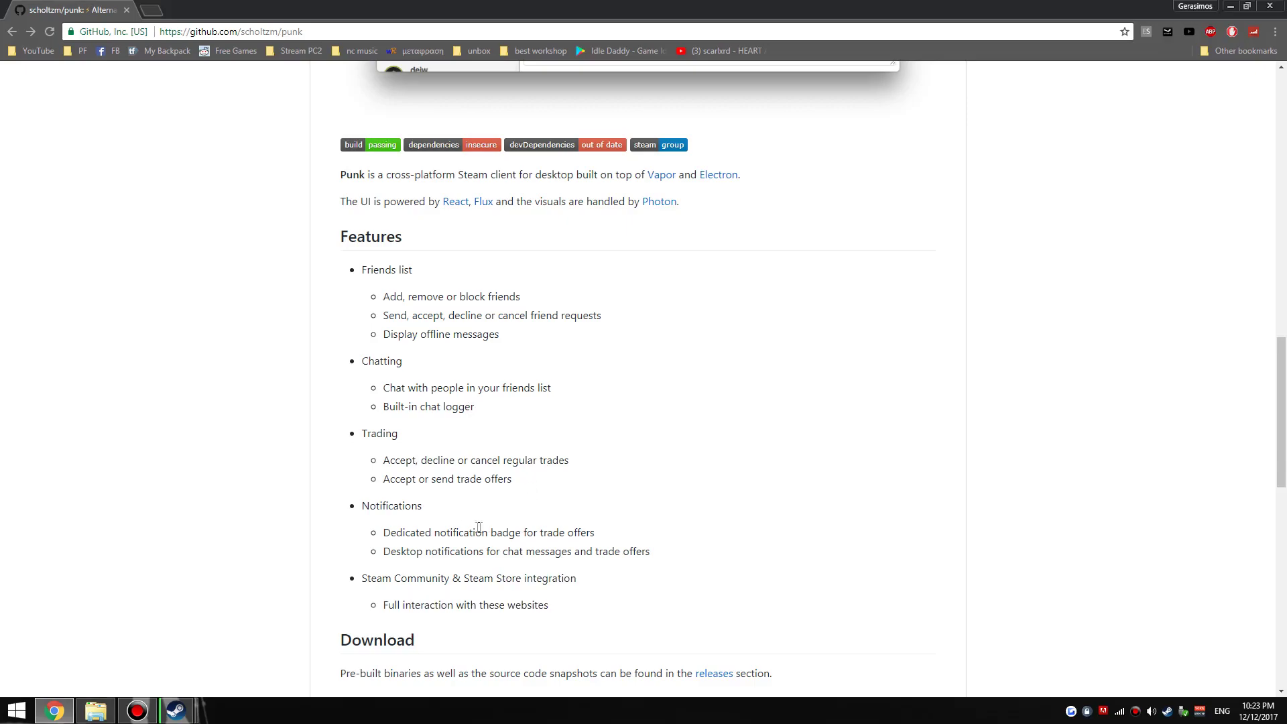
pyautogui.scroll(-1, 462, 523)
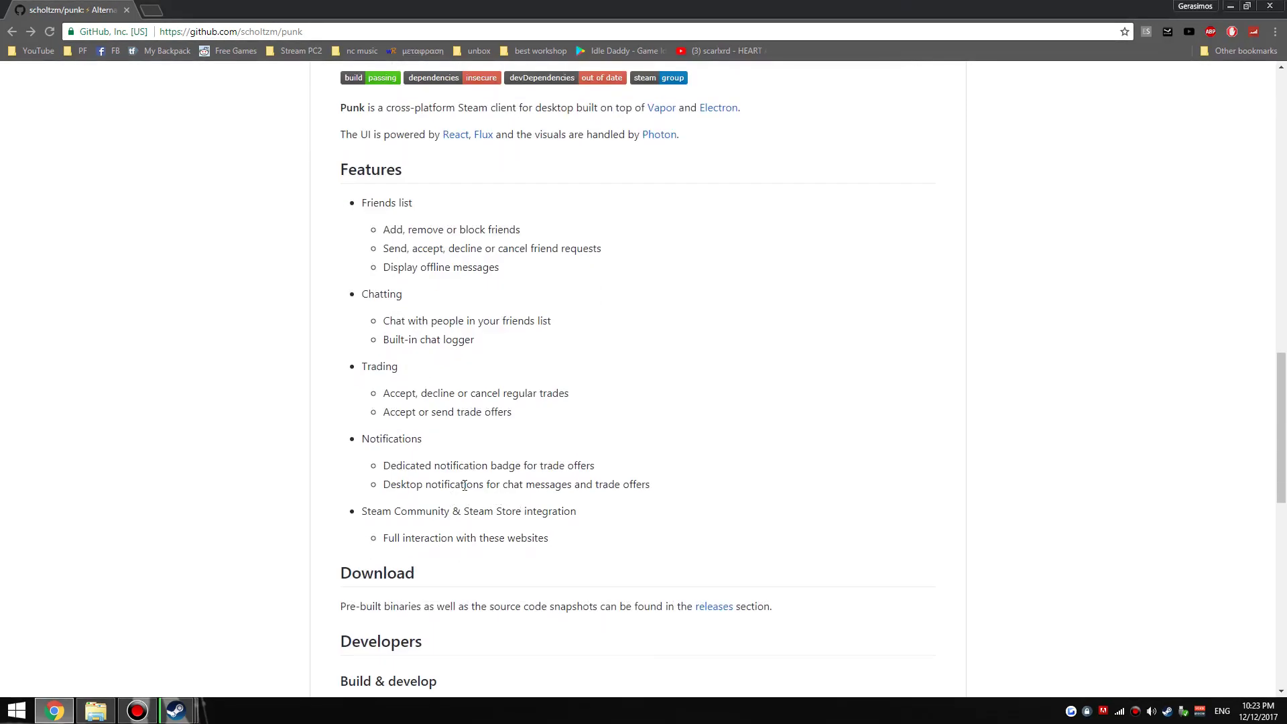
pyautogui.scroll(-2, 460, 477)
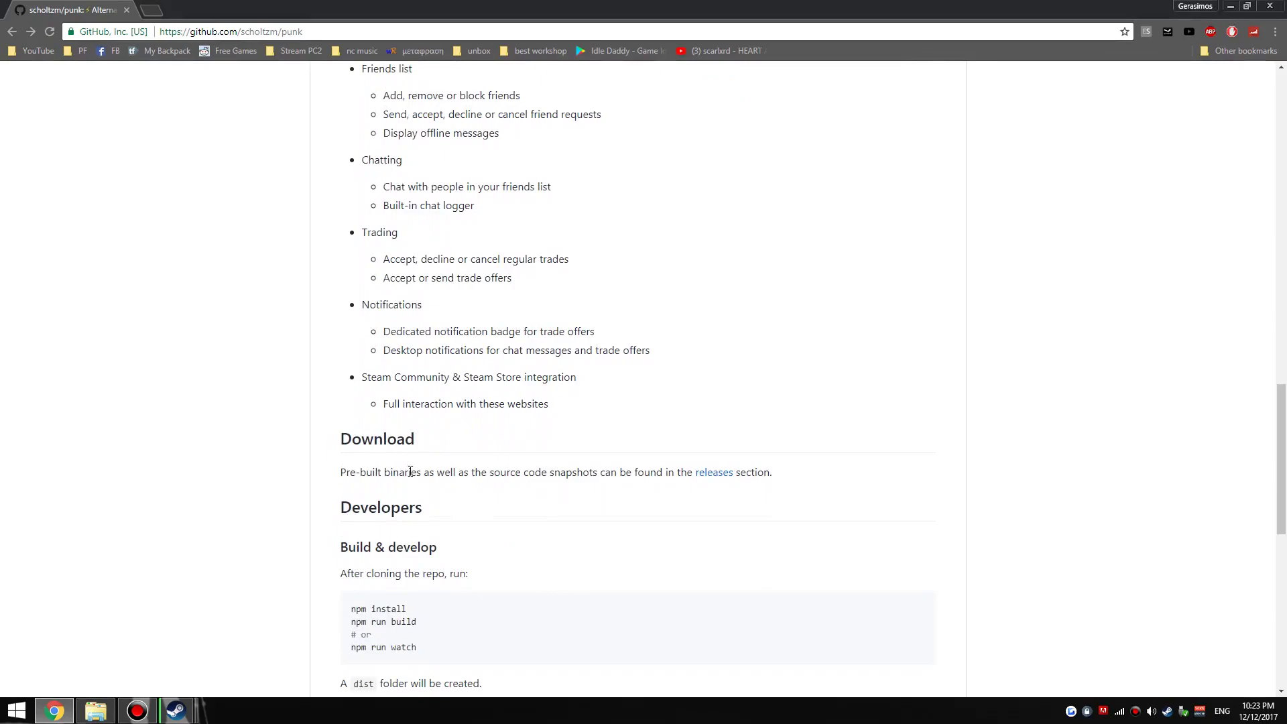
pyautogui.scroll(-1, 410, 472)
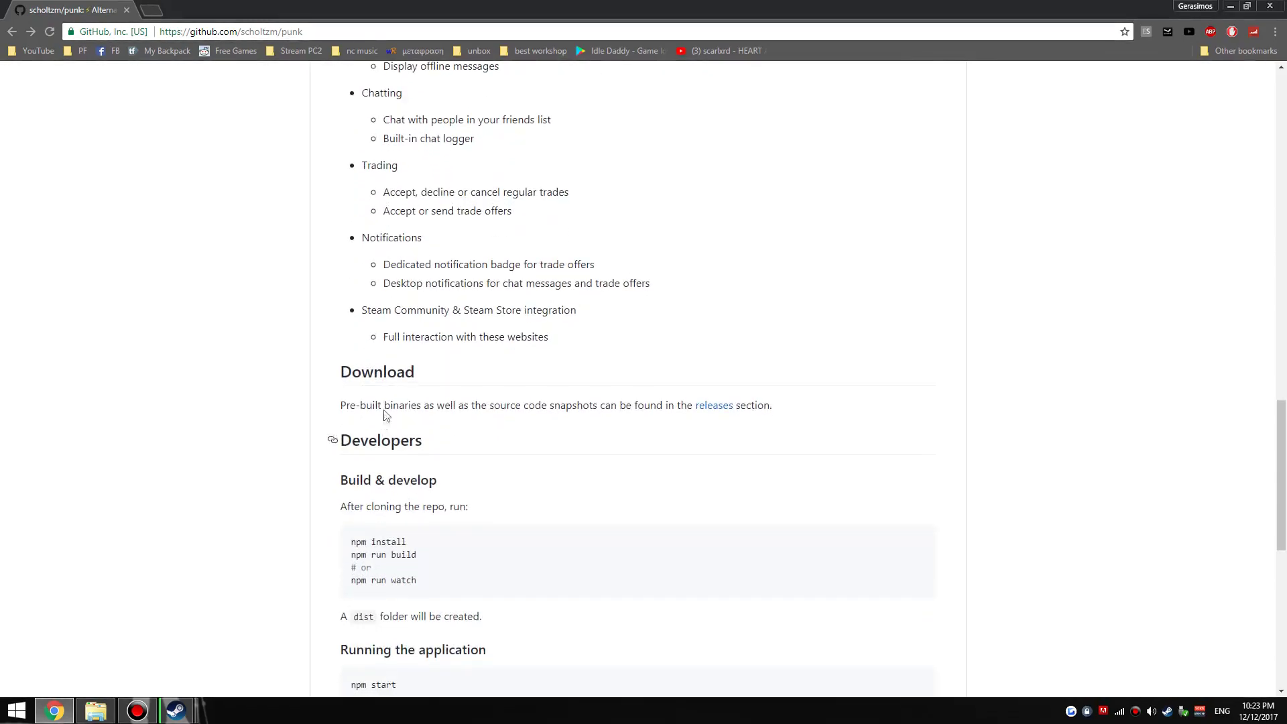
pyautogui.click(713, 405)
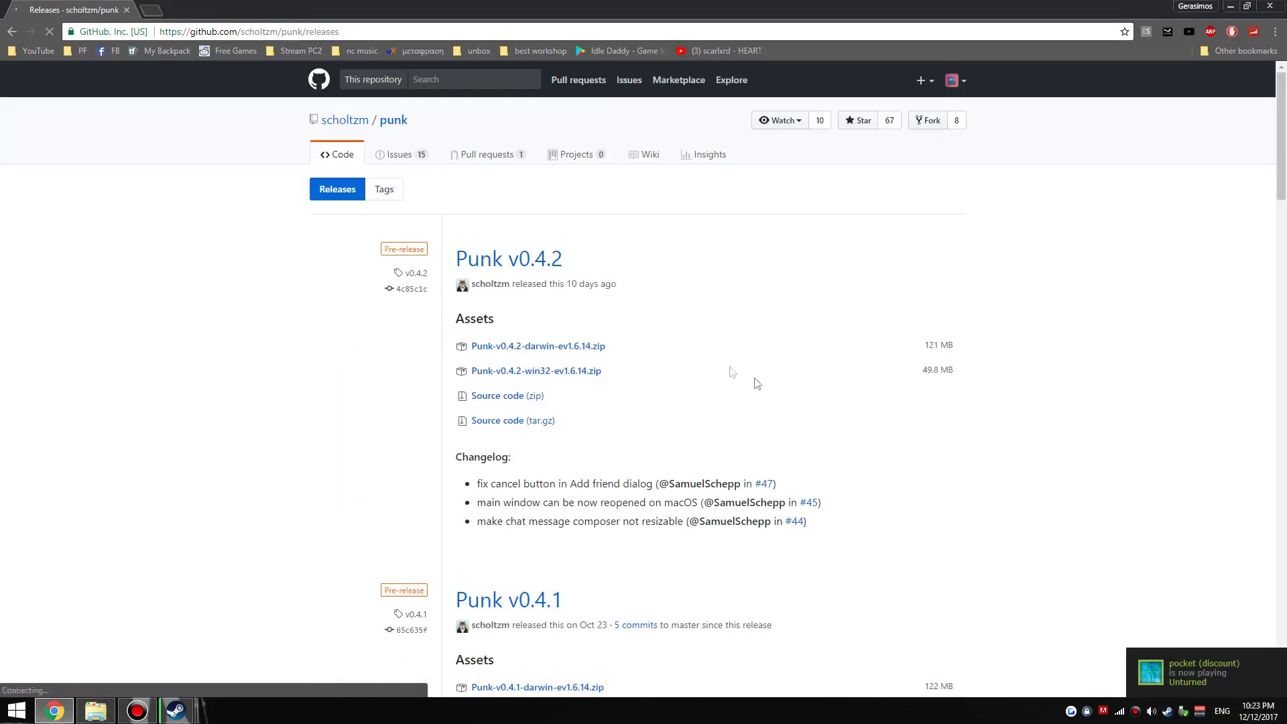
# Step: Download Punk-v0.4.2-win32-ev1.6.14.zip from the Punk v0.4.2 release assets
pyautogui.click(566, 374)
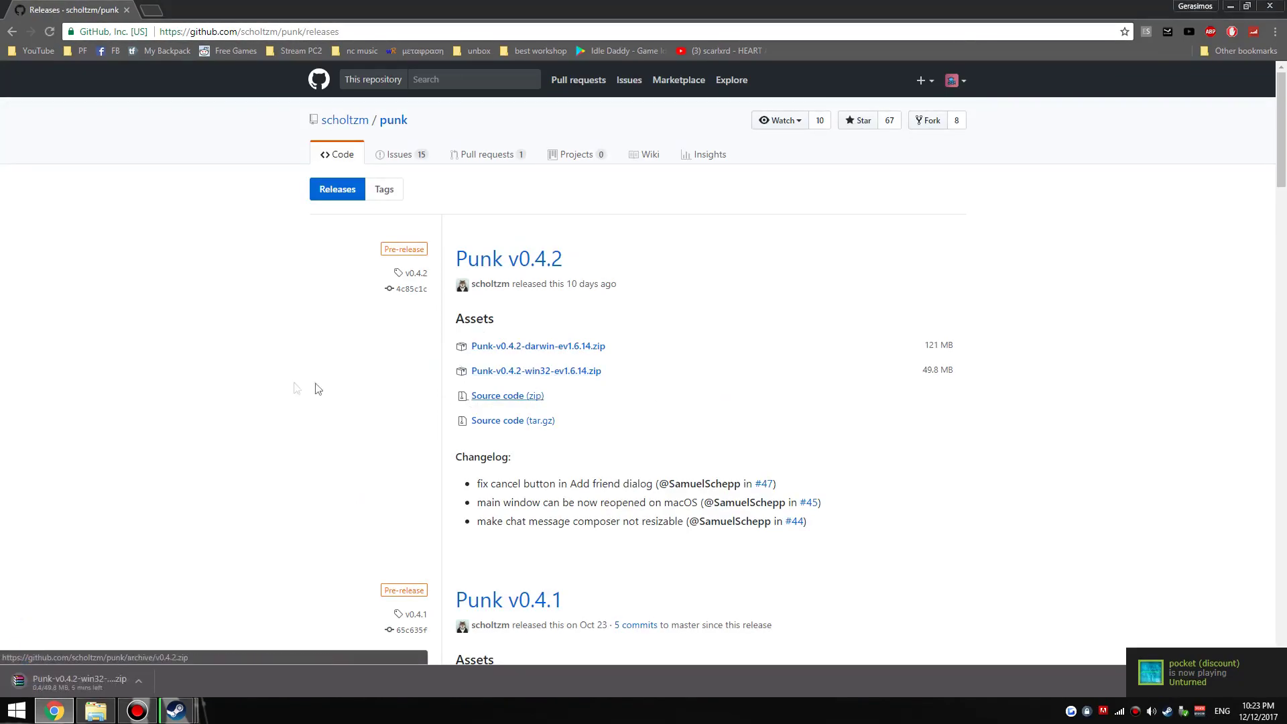
pyautogui.scroll(-1, 310, 388)
pyautogui.scroll(1, 301, 386)
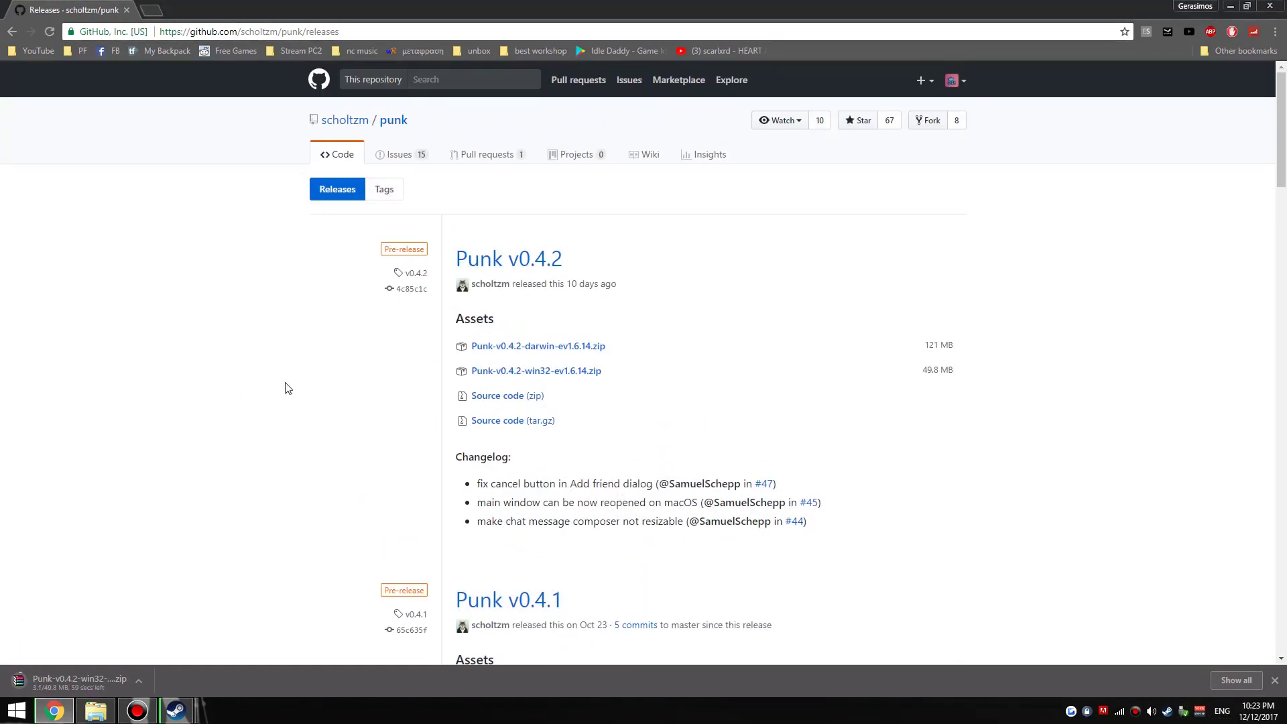
pyautogui.moveTo(595, 260); pyautogui.dragTo(454, 259)
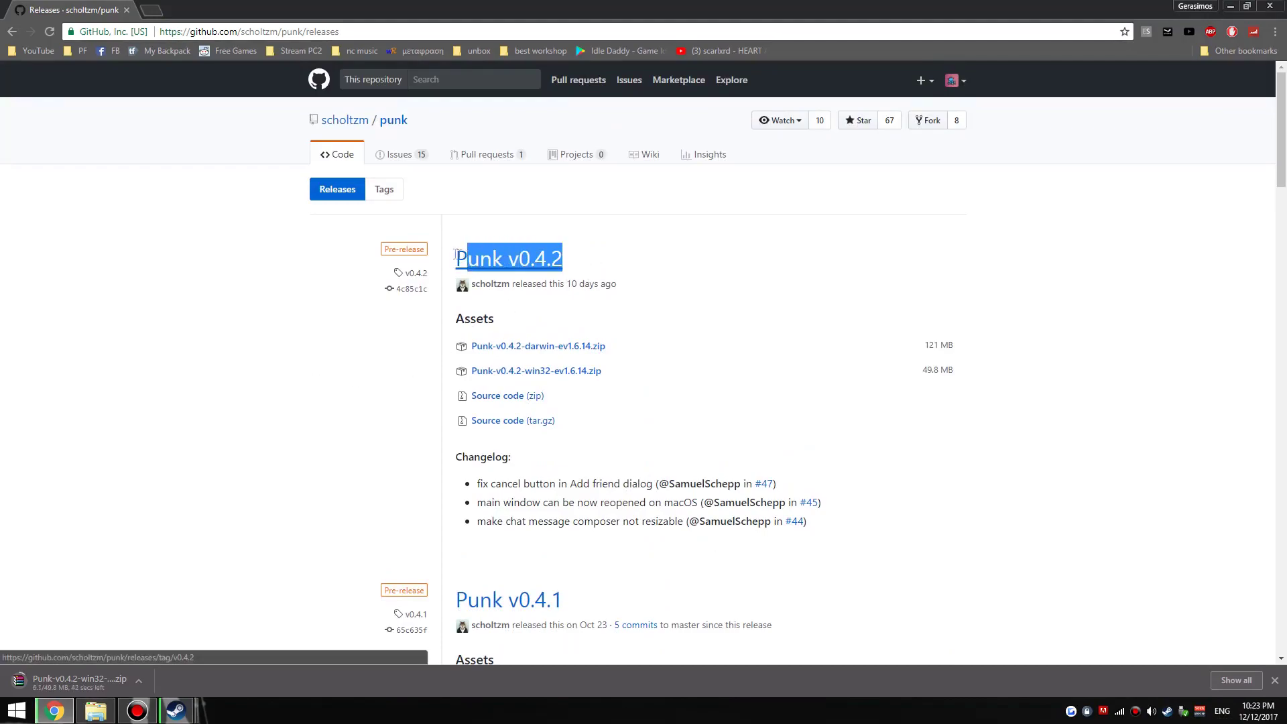
pyautogui.moveTo(577, 286)
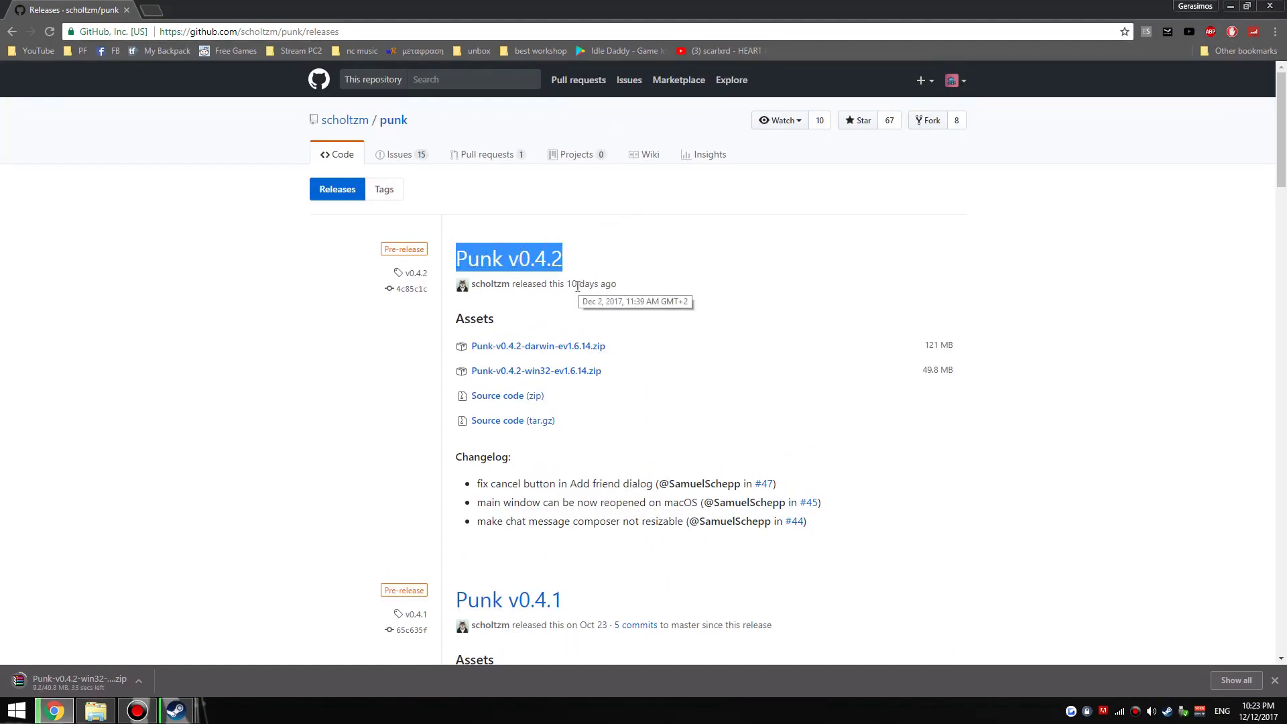
pyautogui.click(589, 212)
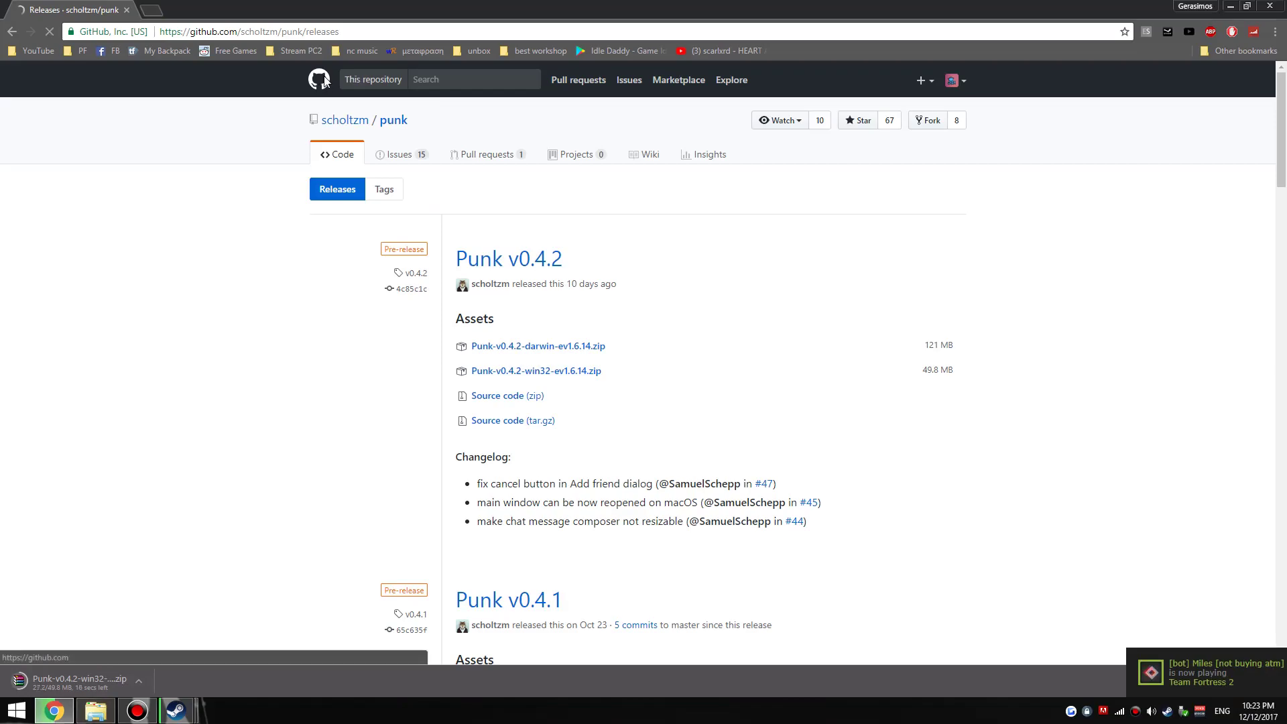
# Step: Restore the browser to a smaller window, minimize Steam, and open the desktop punk folder
pyautogui.doubleClick(308, 18)
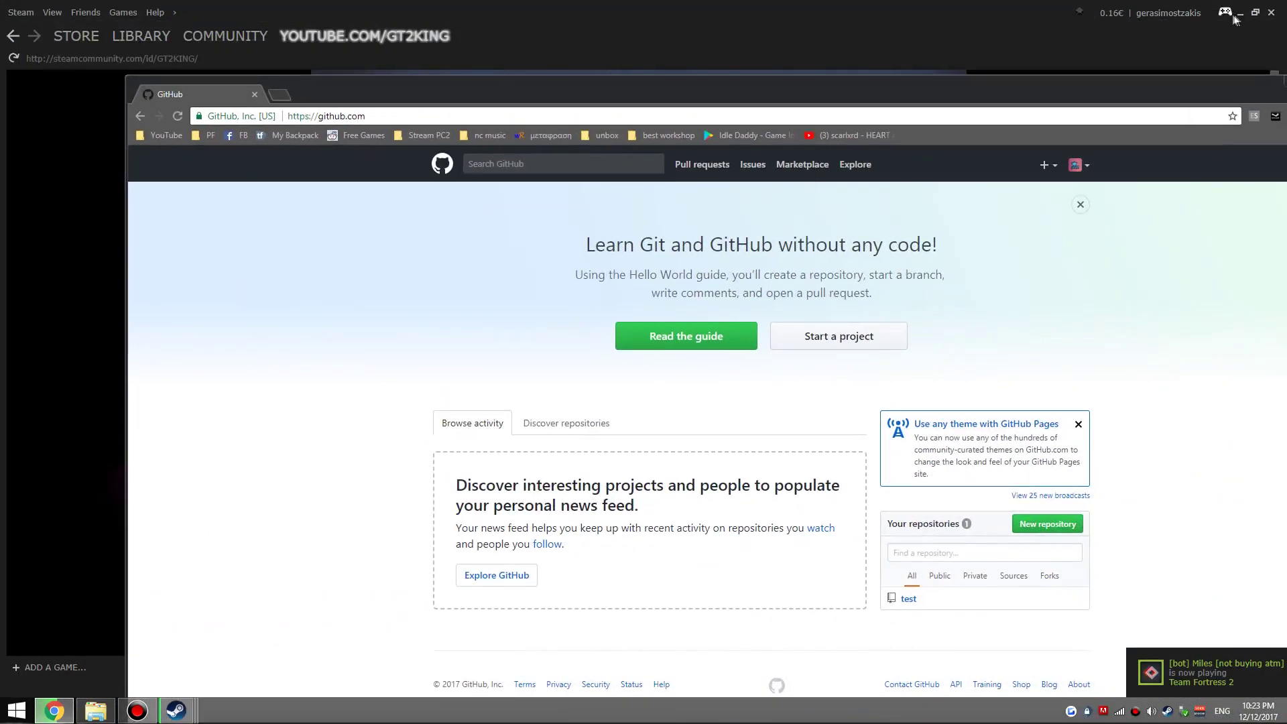
pyautogui.click(1236, 19)
pyautogui.moveTo(862, 108); pyautogui.dragTo(1007, 51)
pyautogui.rightClick(67, 166)
pyautogui.click(37, 101)
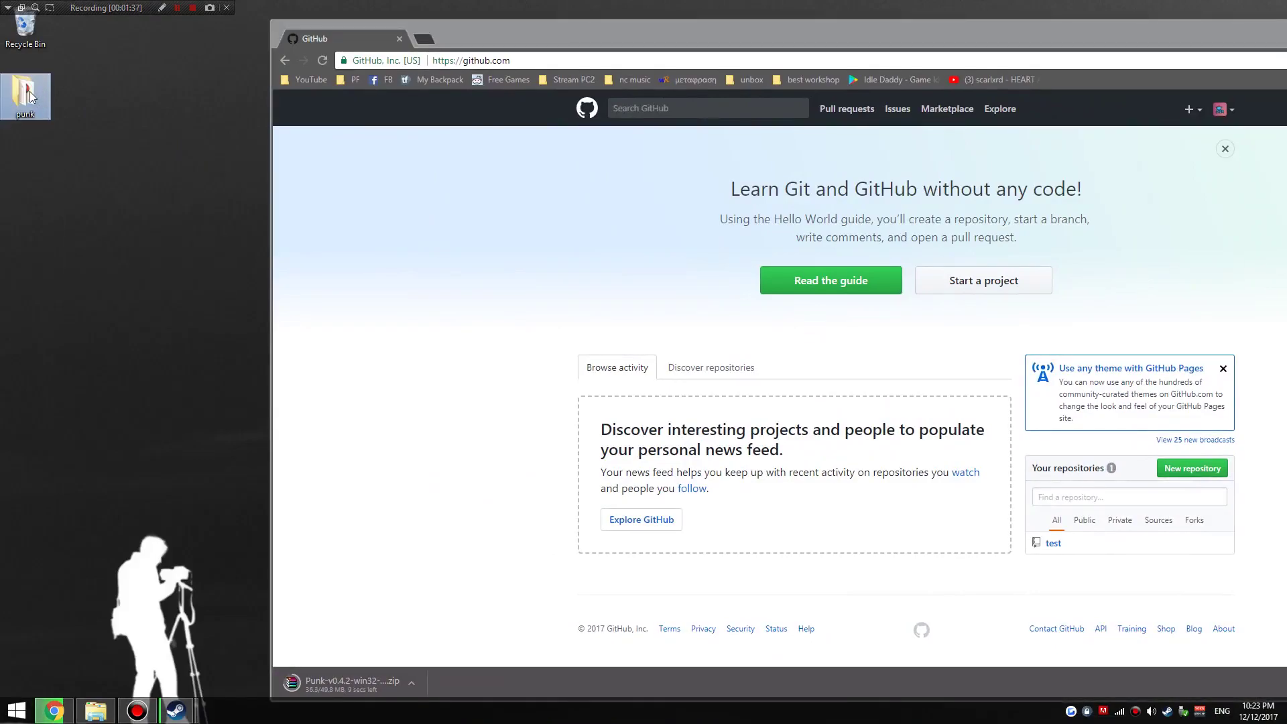
pyautogui.doubleClick(37, 100)
# Step: Look through the punk folder's 20 items, then open the finished v0.4.2 zip download
pyautogui.scroll(-2, 760, 462)
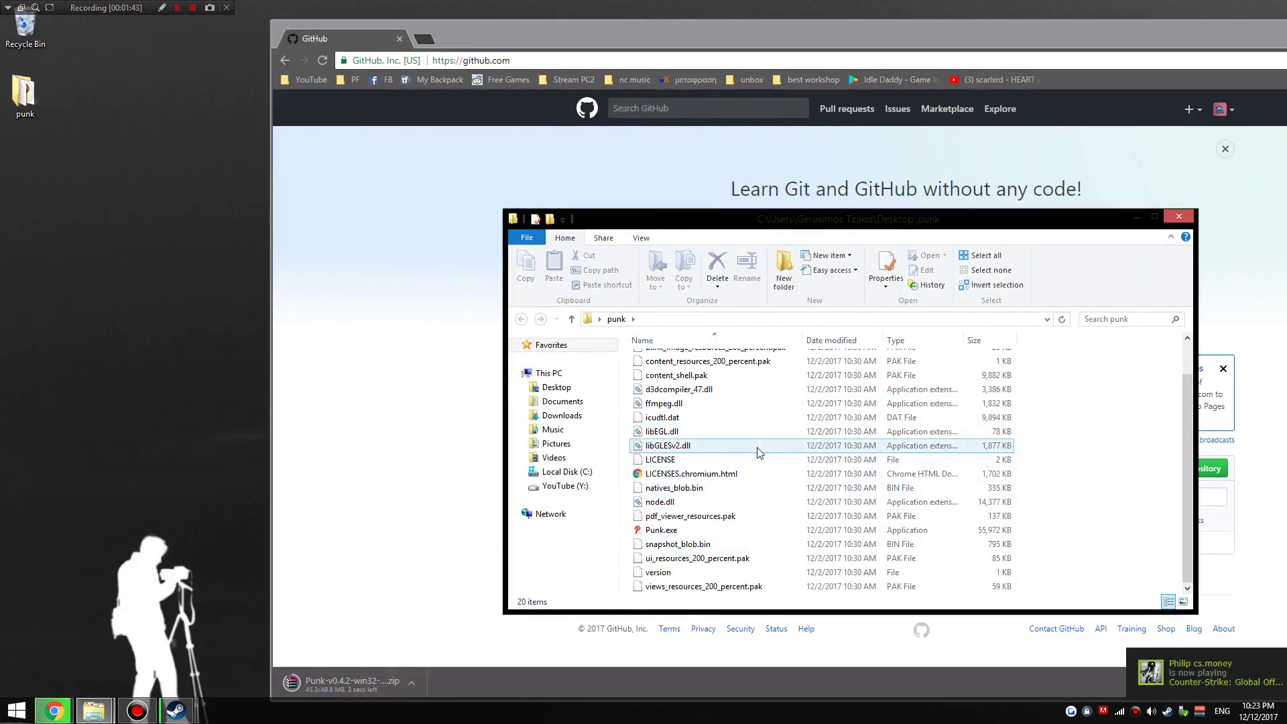
pyautogui.scroll(1, 756, 451)
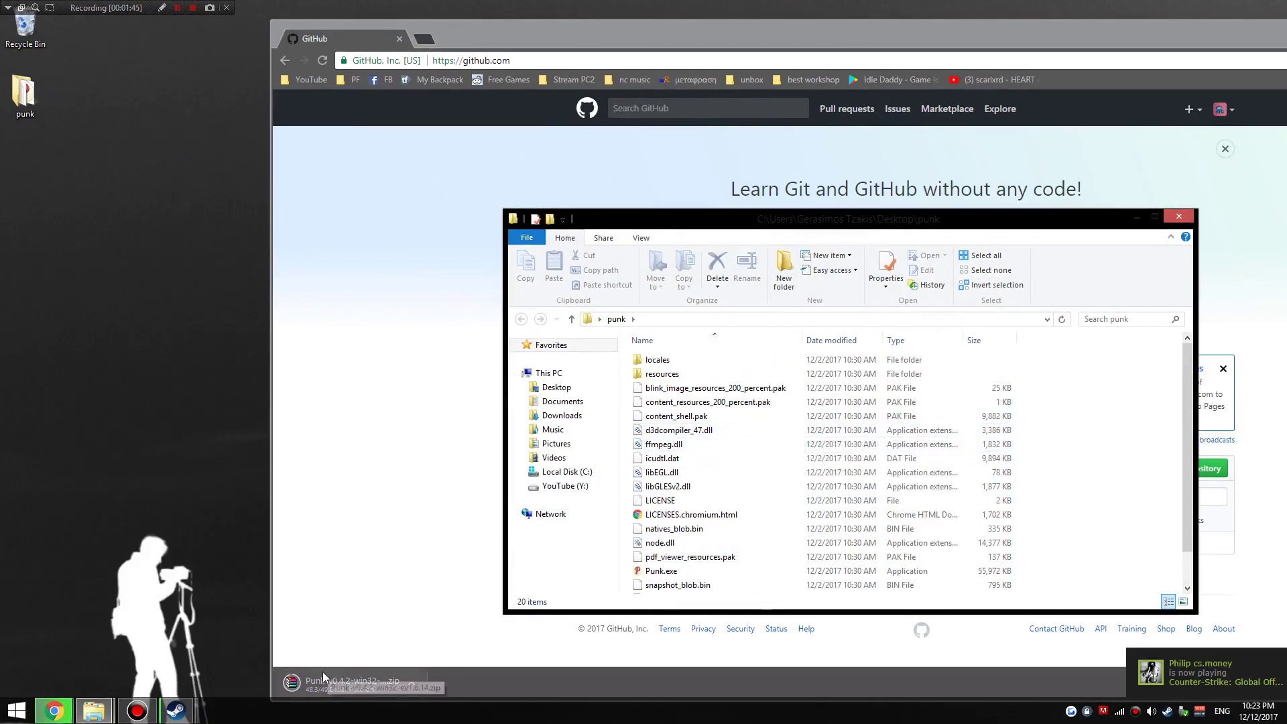
pyautogui.click(377, 684)
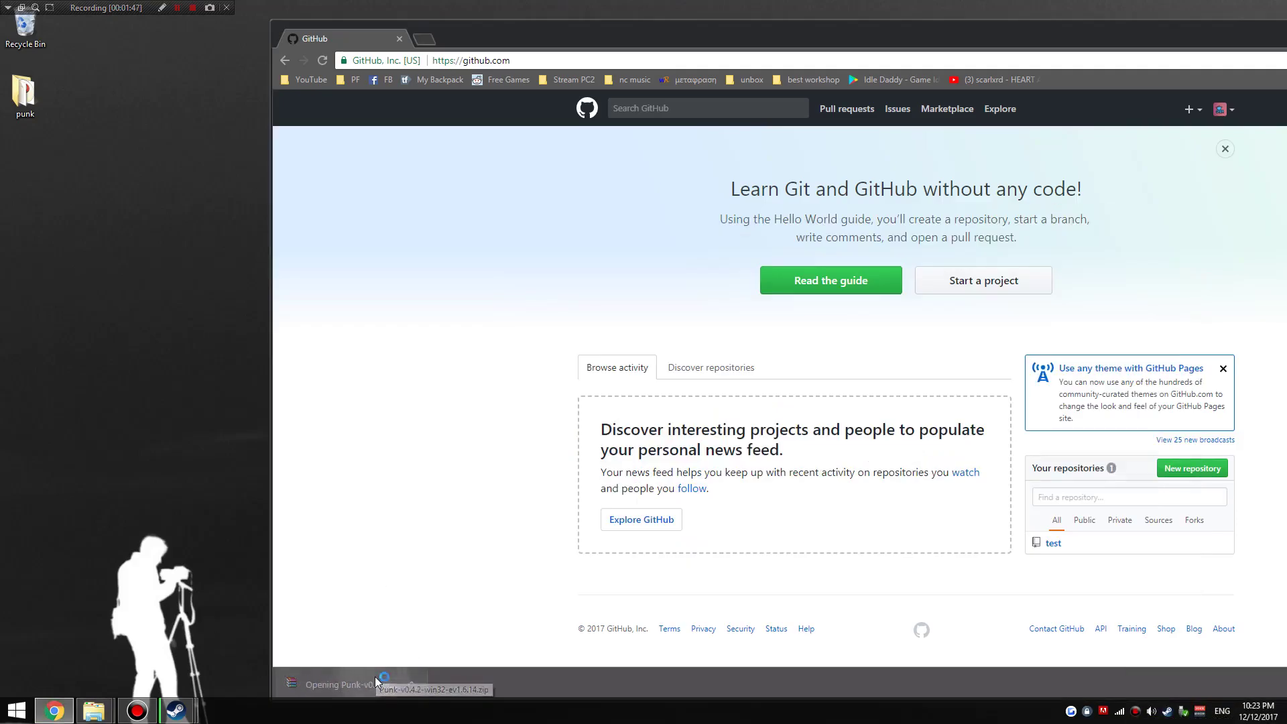
# Step: Dismiss WinRAR's trial reminder, select all 2 folders and 18 files, close WinRAR, reopen the desktop punk folder
pyautogui.click(642, 541)
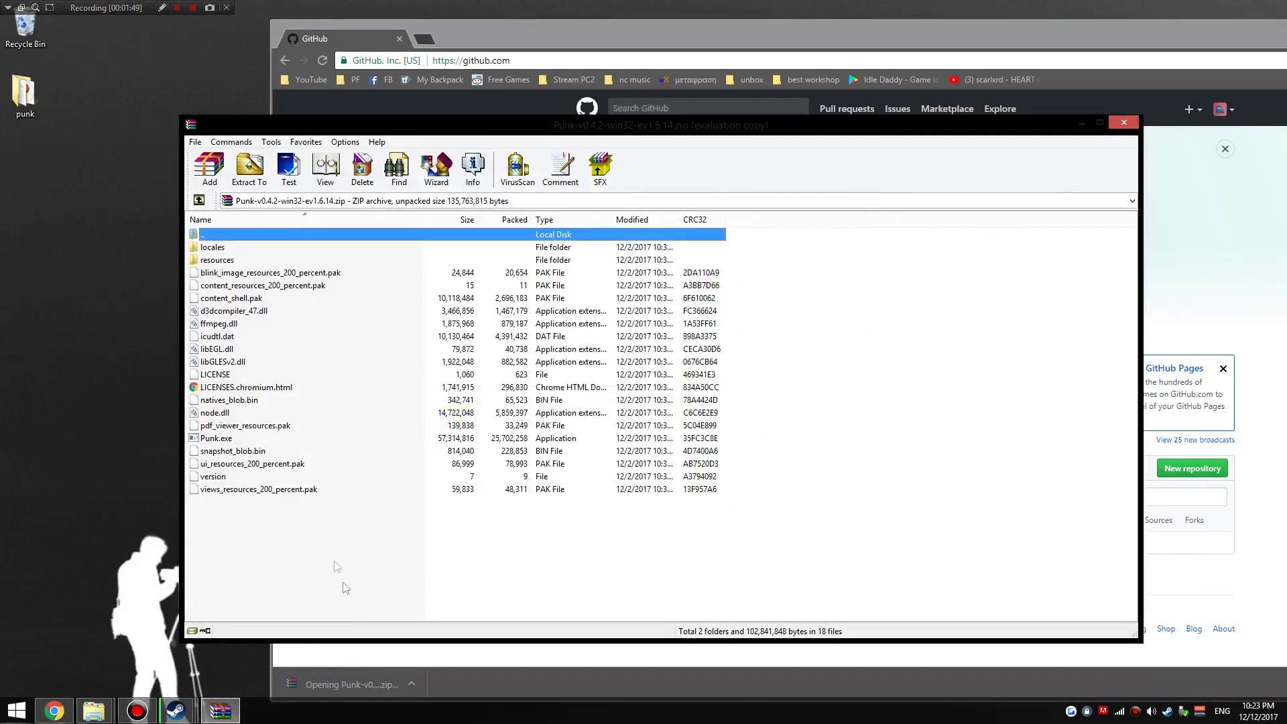
pyautogui.moveTo(288, 603); pyautogui.dragTo(281, 250)
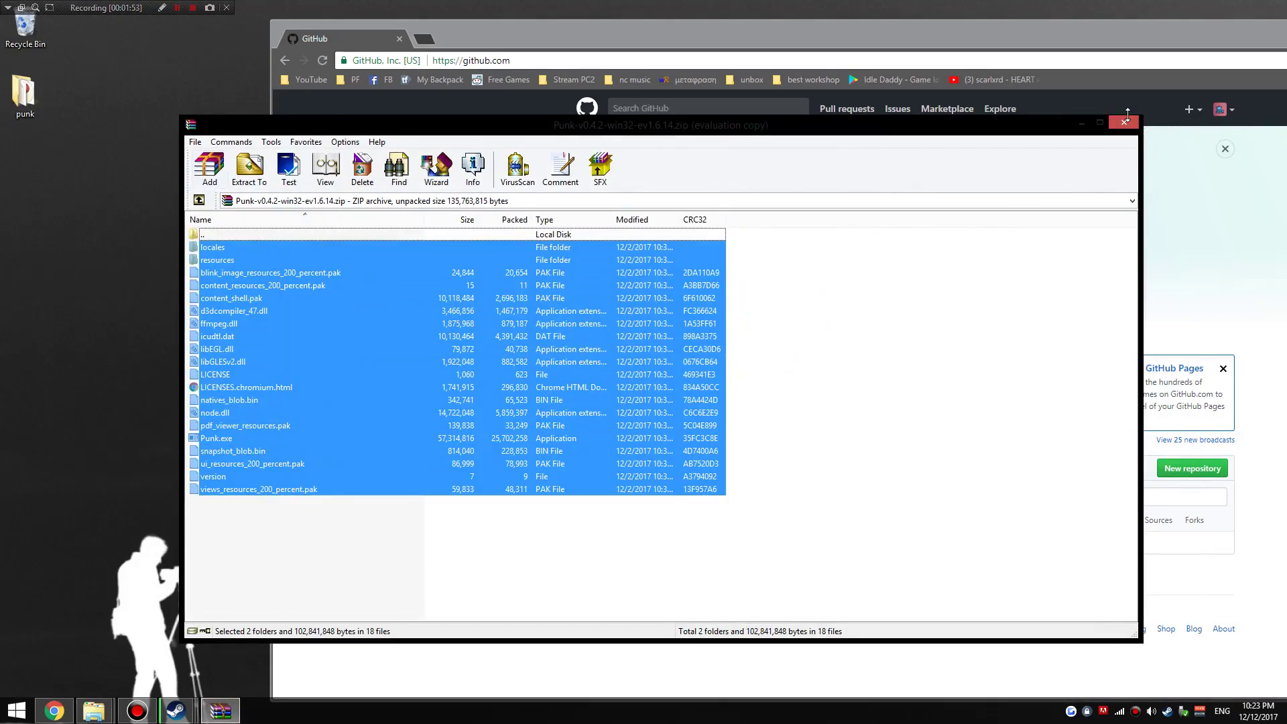
pyautogui.click(1124, 121)
pyautogui.doubleClick(24, 94)
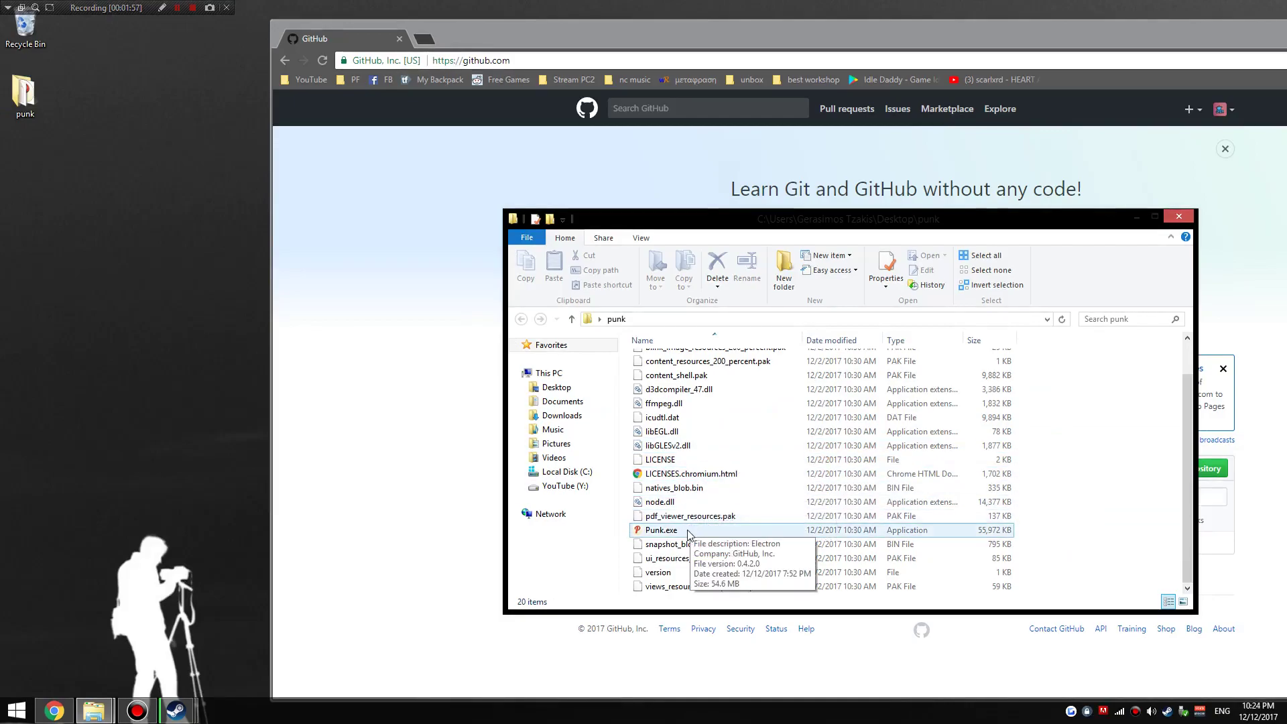
# Step: Run Punk.exe, create a Punk.exe shortcut, and move it onto the desktop
pyautogui.doubleClick(660, 530)
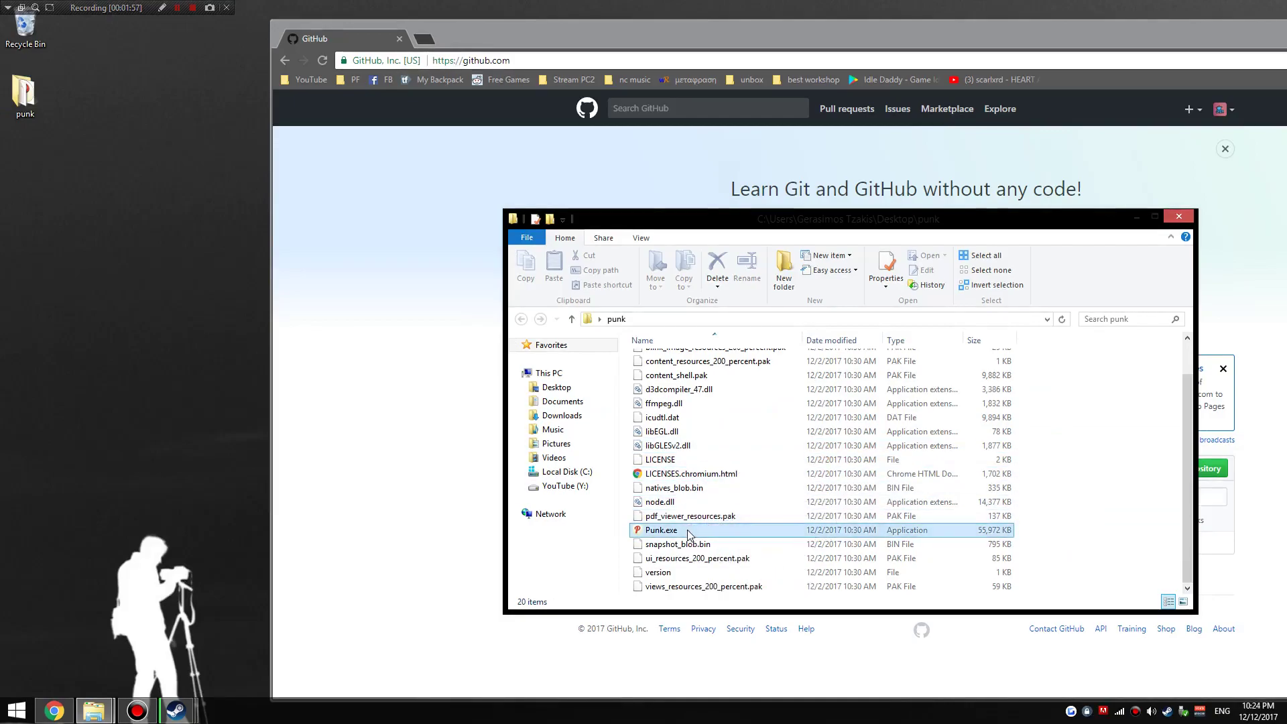
pyautogui.rightClick(731, 530)
pyautogui.click(357, 294)
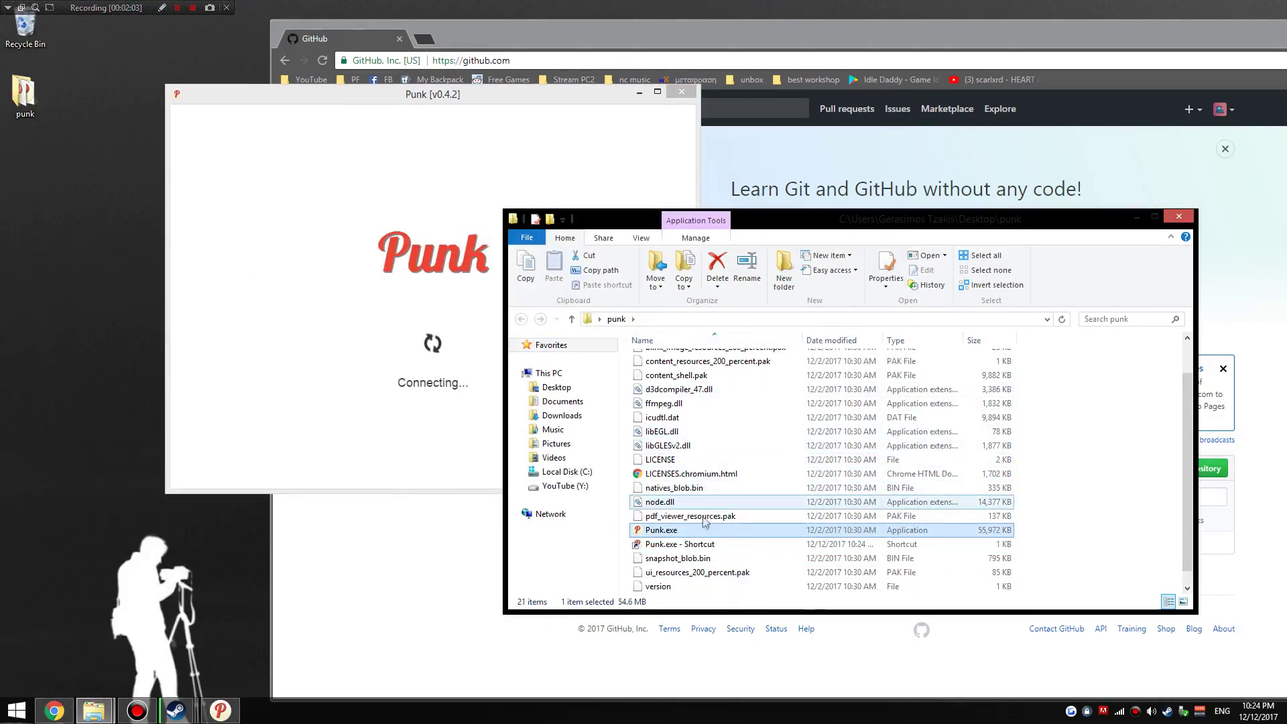
pyautogui.moveTo(647, 544); pyautogui.dragTo(33, 174)
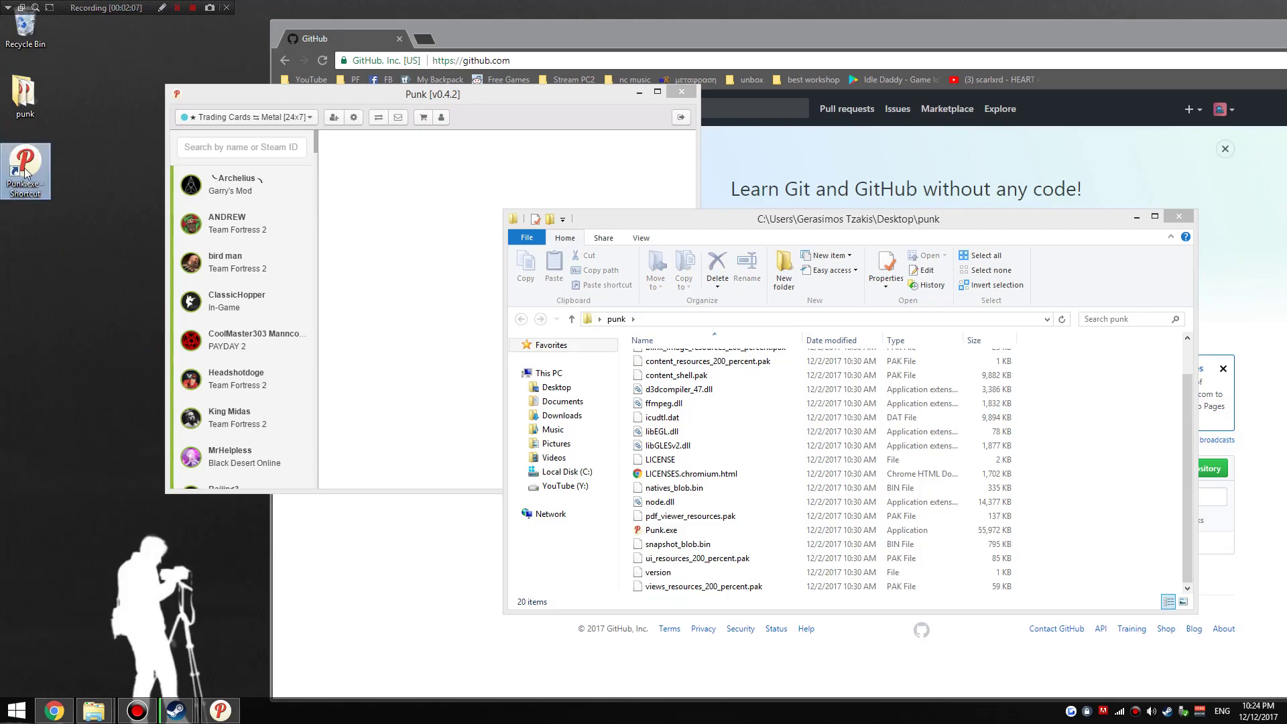
pyautogui.click(533, 134)
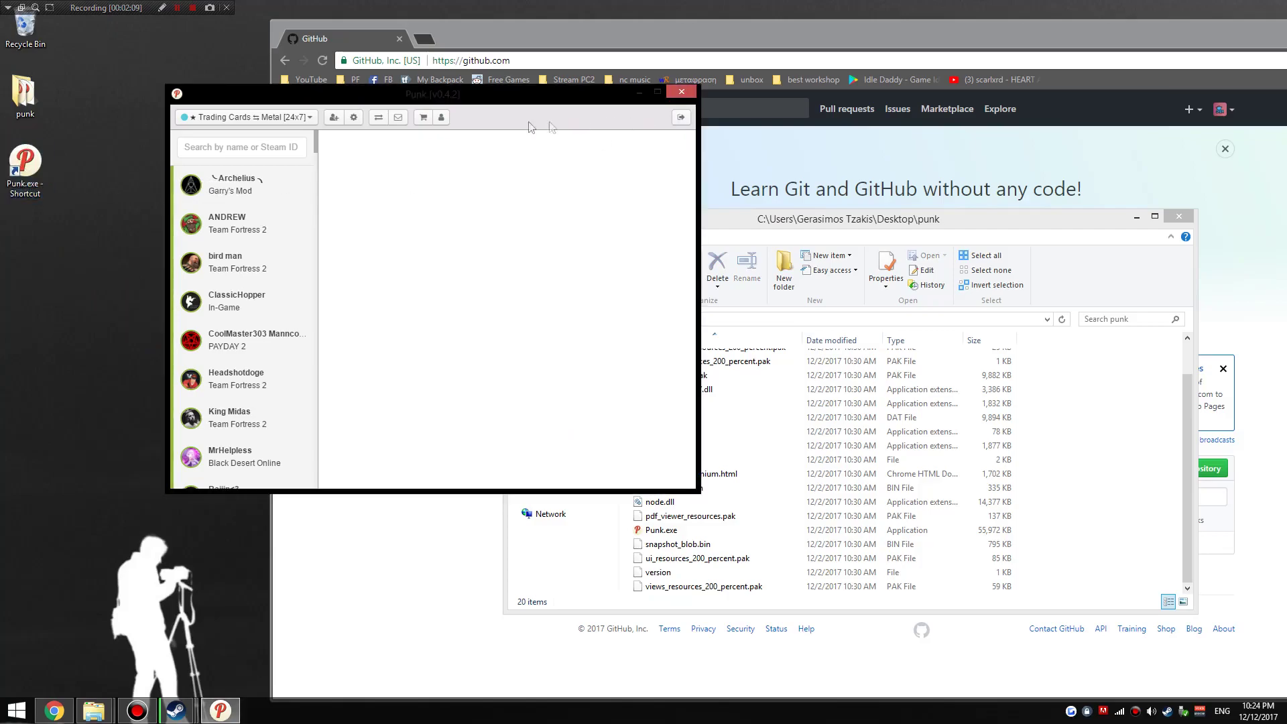
# Step: Log out of Punk, dismiss the already-running warning, and copy the SteamGuard code from the authenticator
pyautogui.click(681, 118)
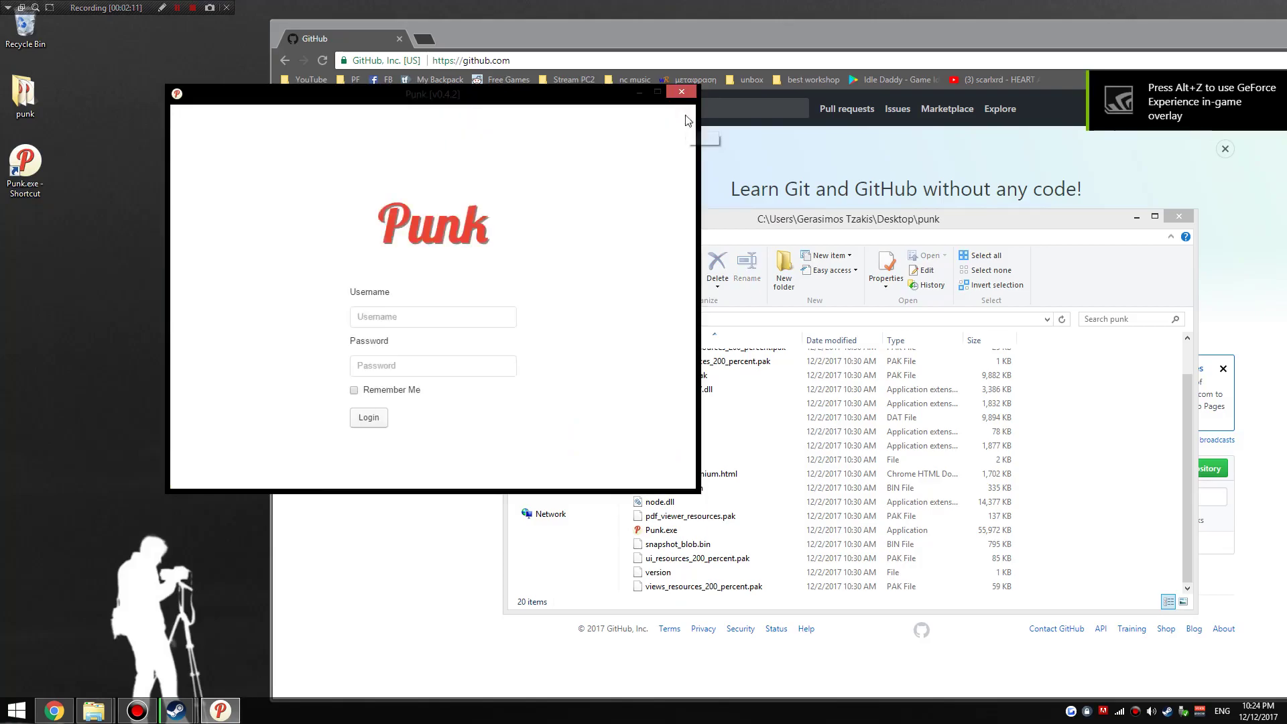
pyautogui.click(434, 323)
pyautogui.press('super')
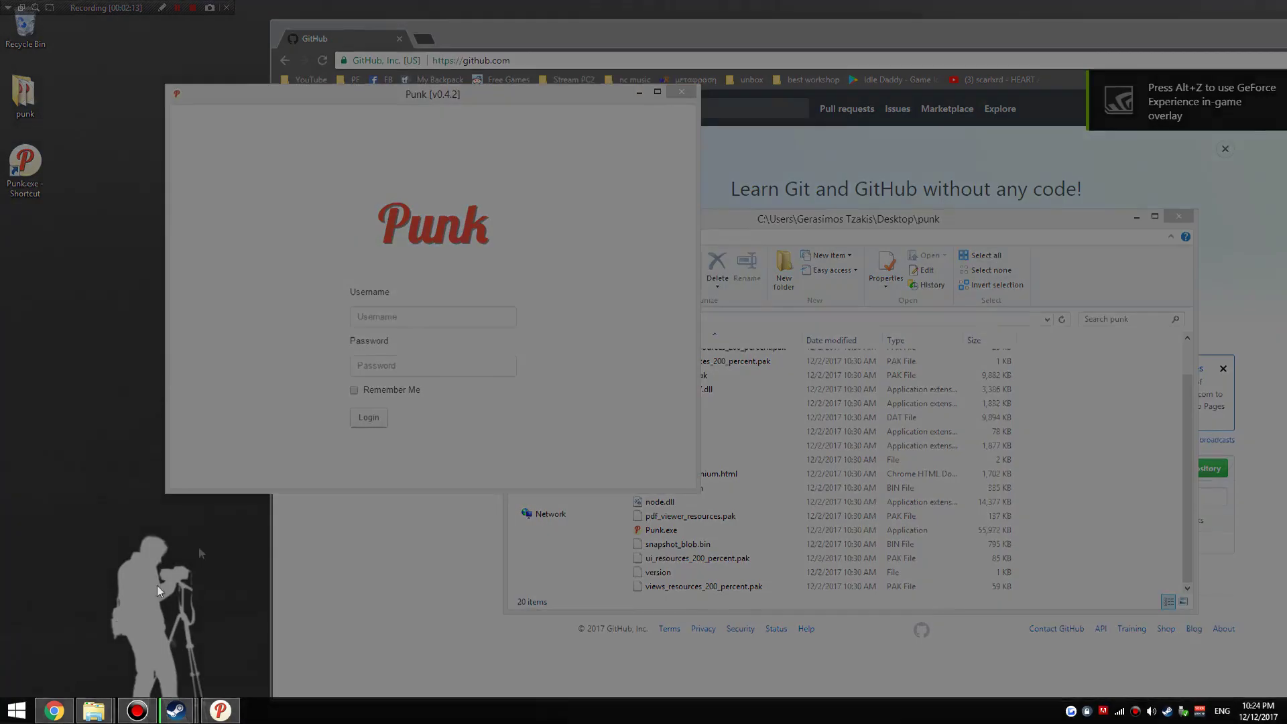
pyautogui.press('super')
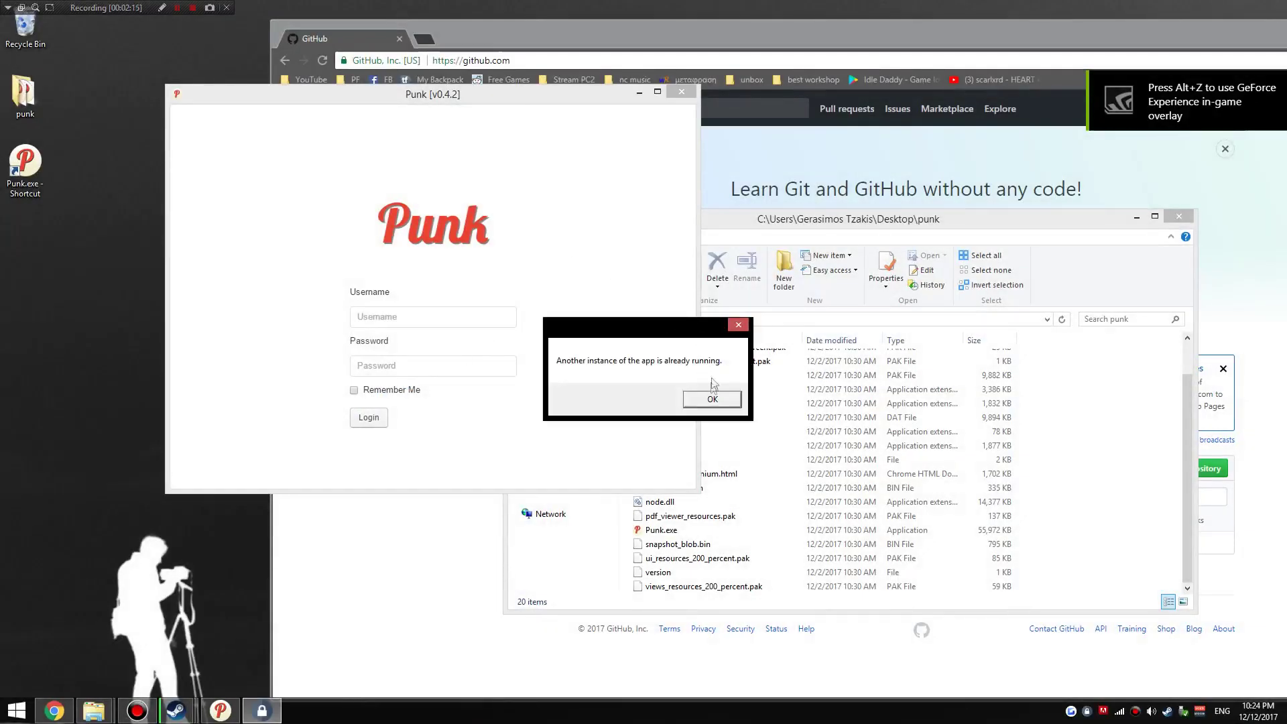
pyautogui.click(712, 399)
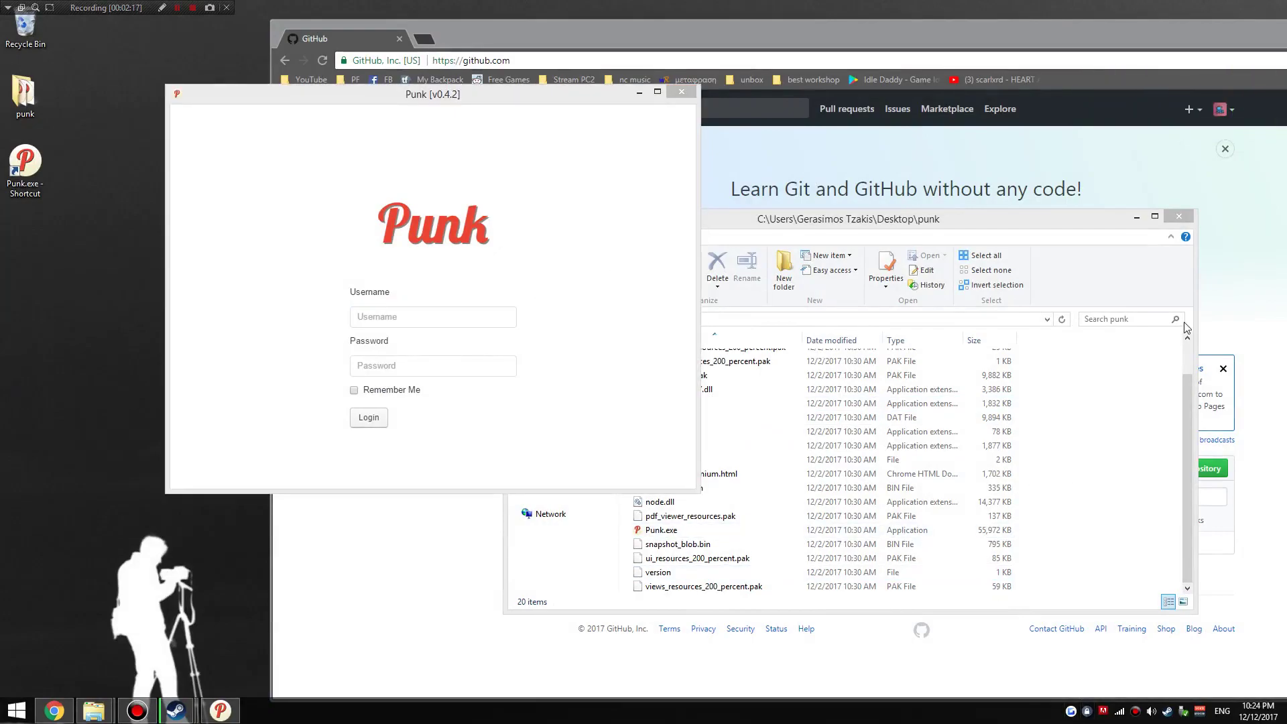
pyautogui.rightClick(1087, 714)
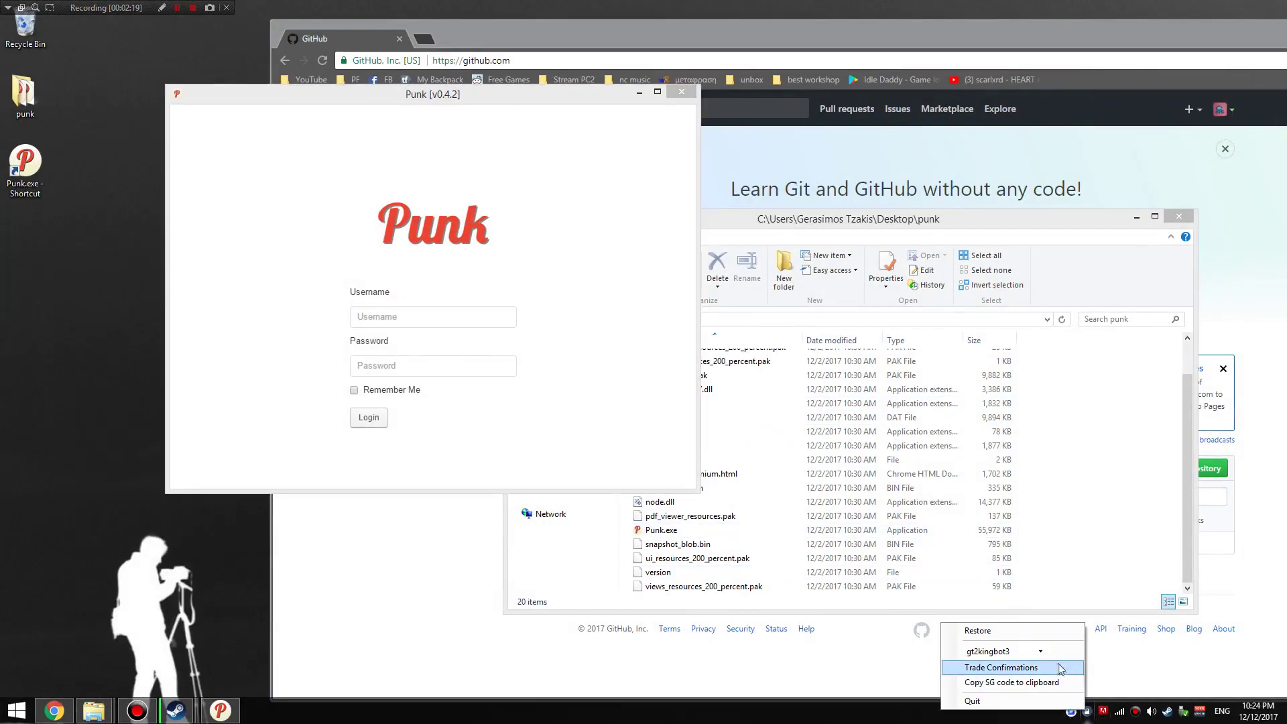
pyautogui.click(969, 629)
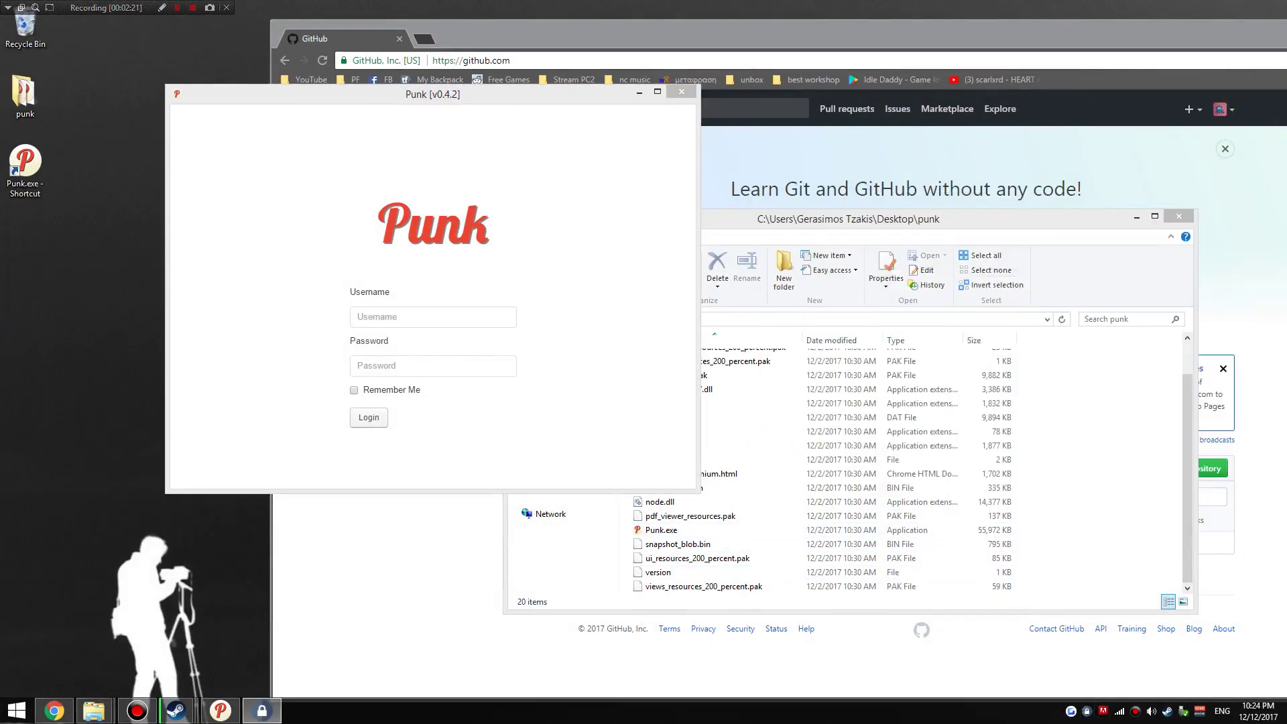
# Step: Log in with the account username and password, Remember Me ticked, and paste the SteamGuard code
pyautogui.click(419, 316)
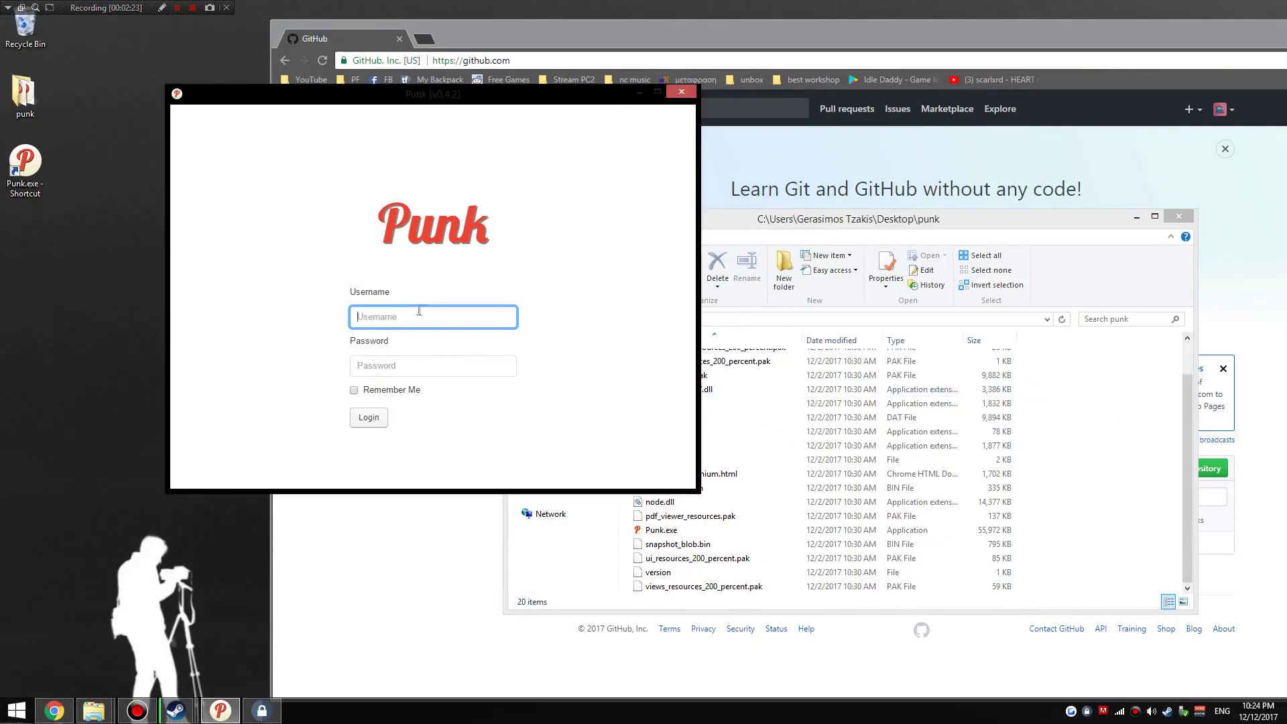
pyautogui.write('geetheman')
pyautogui.press('Tab')
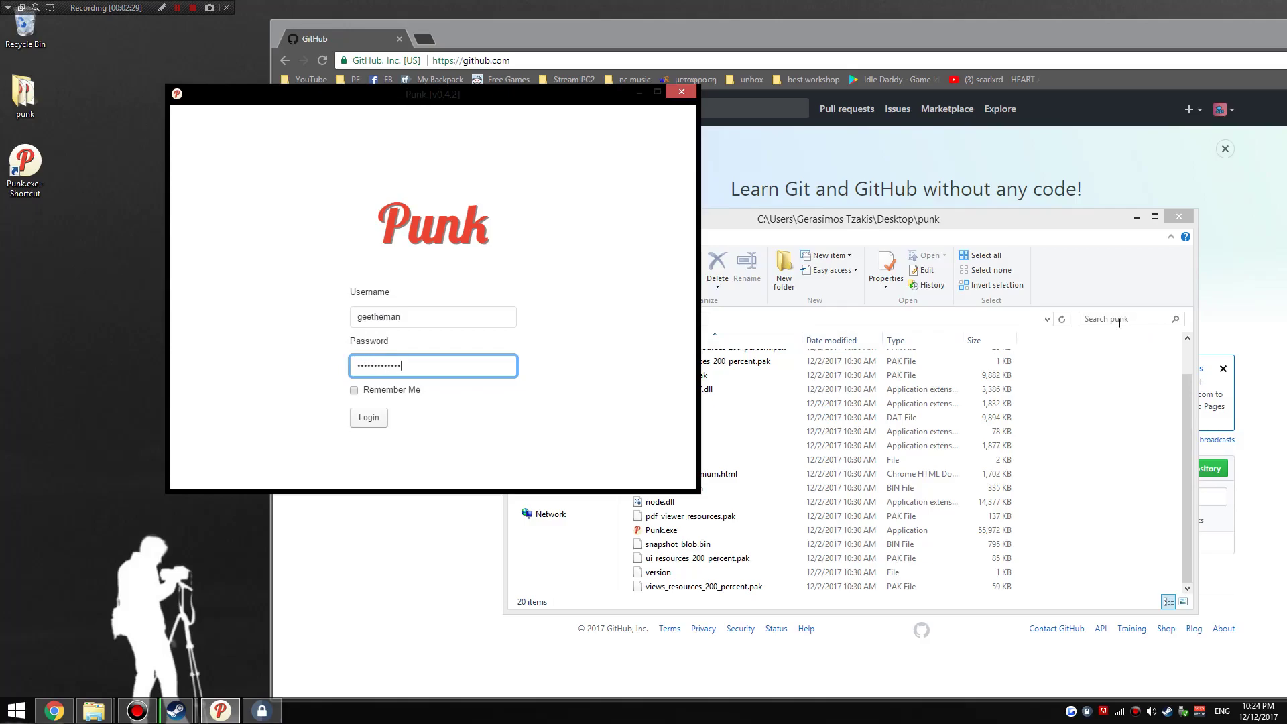
pyautogui.click(410, 393)
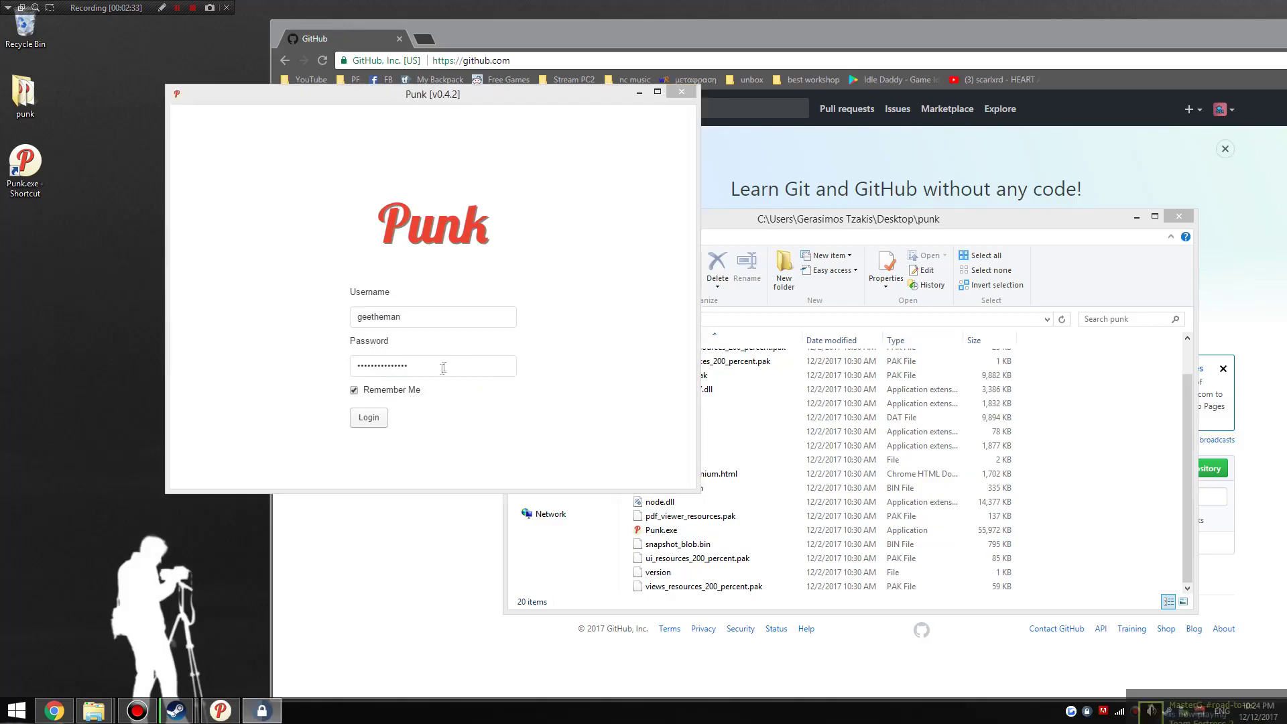
pyautogui.click(448, 391)
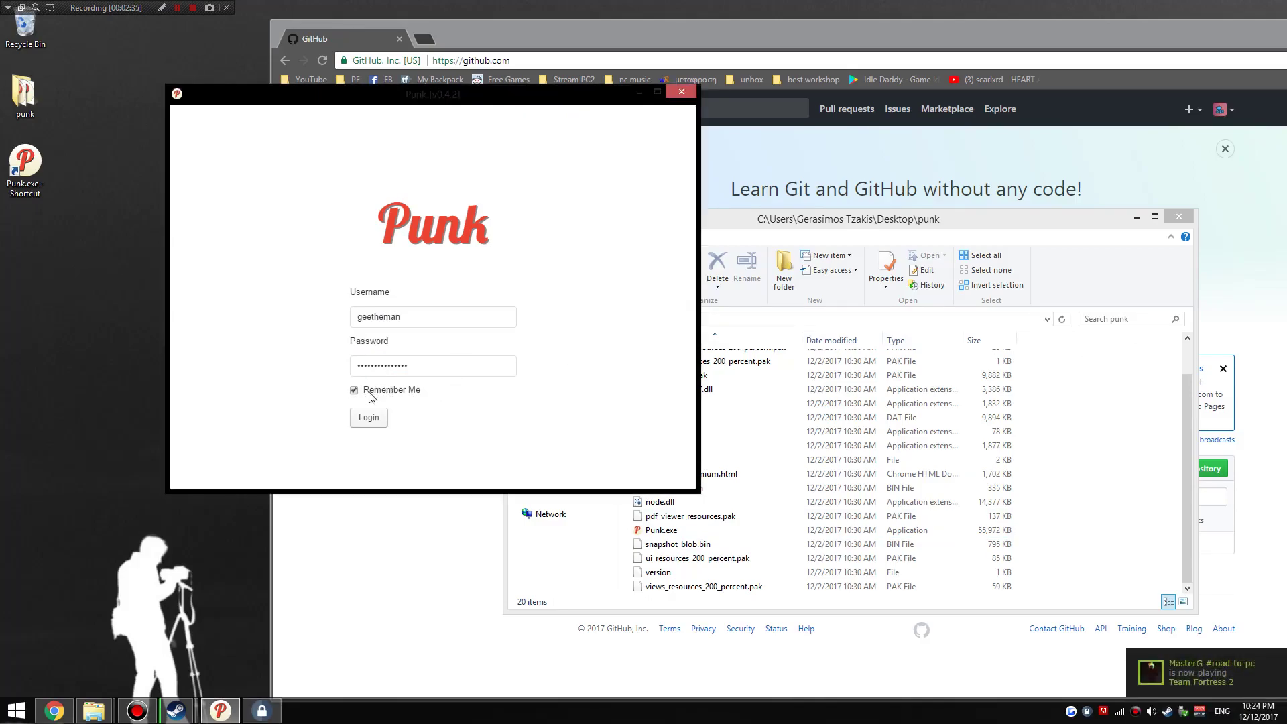
pyautogui.click(368, 418)
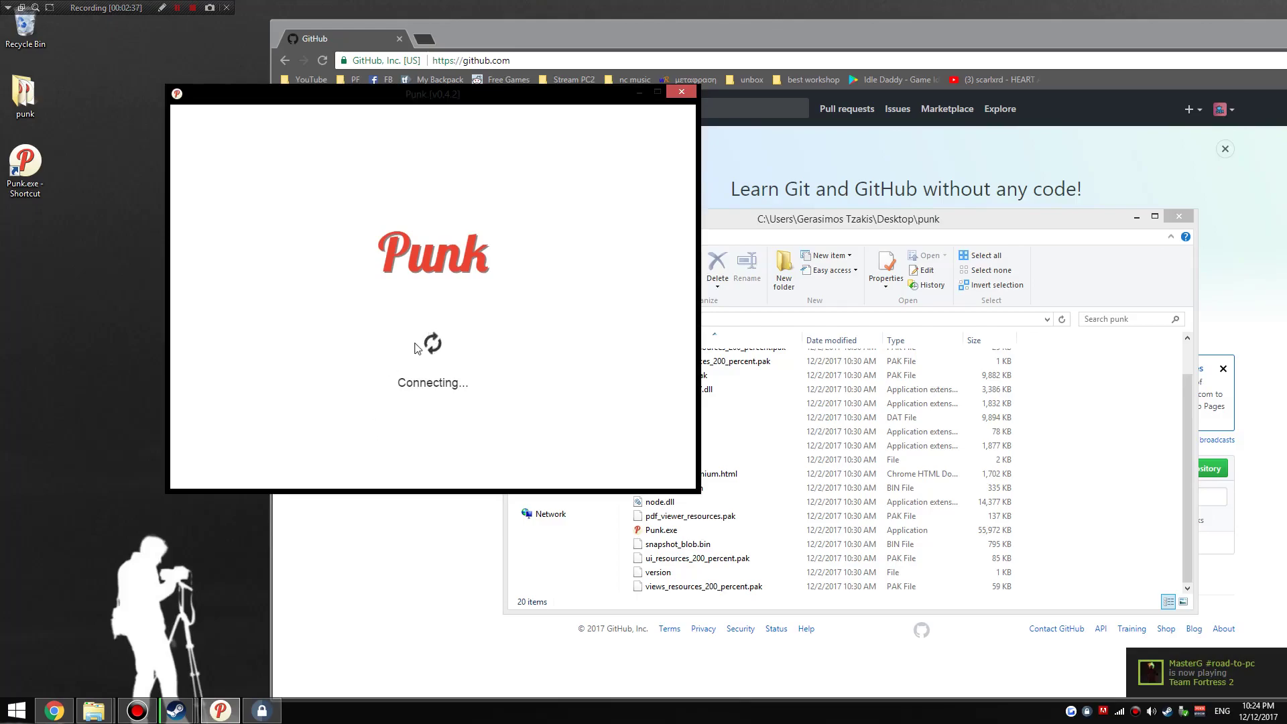
pyautogui.click(401, 343)
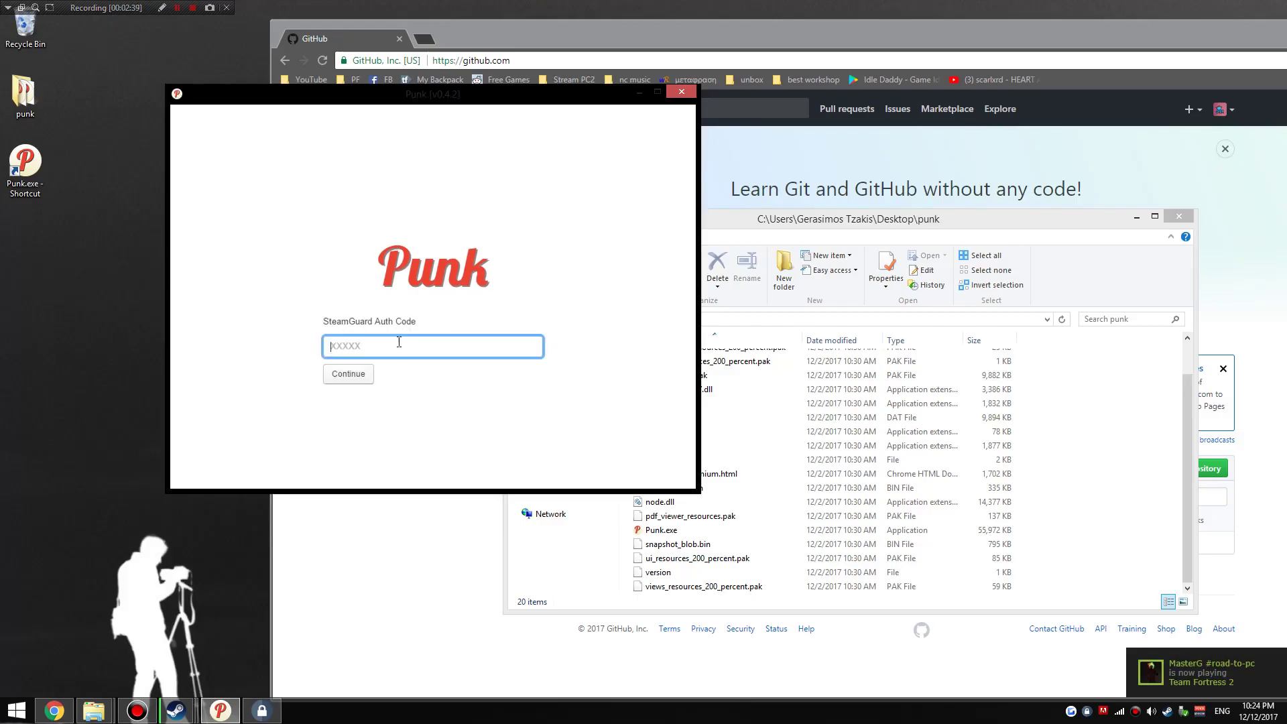
pyautogui.click(348, 374)
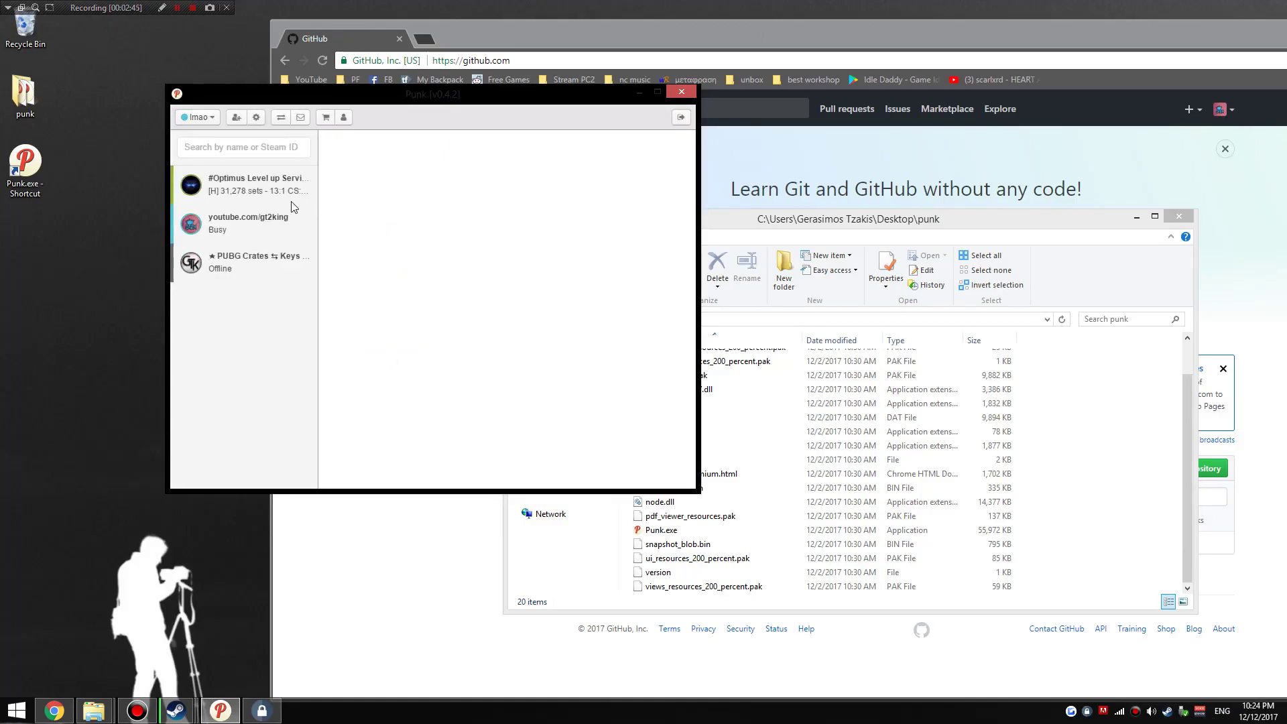
# Step: Set Punk's status to Snooze, comparing the account in Steam's friends list
pyautogui.click(207, 120)
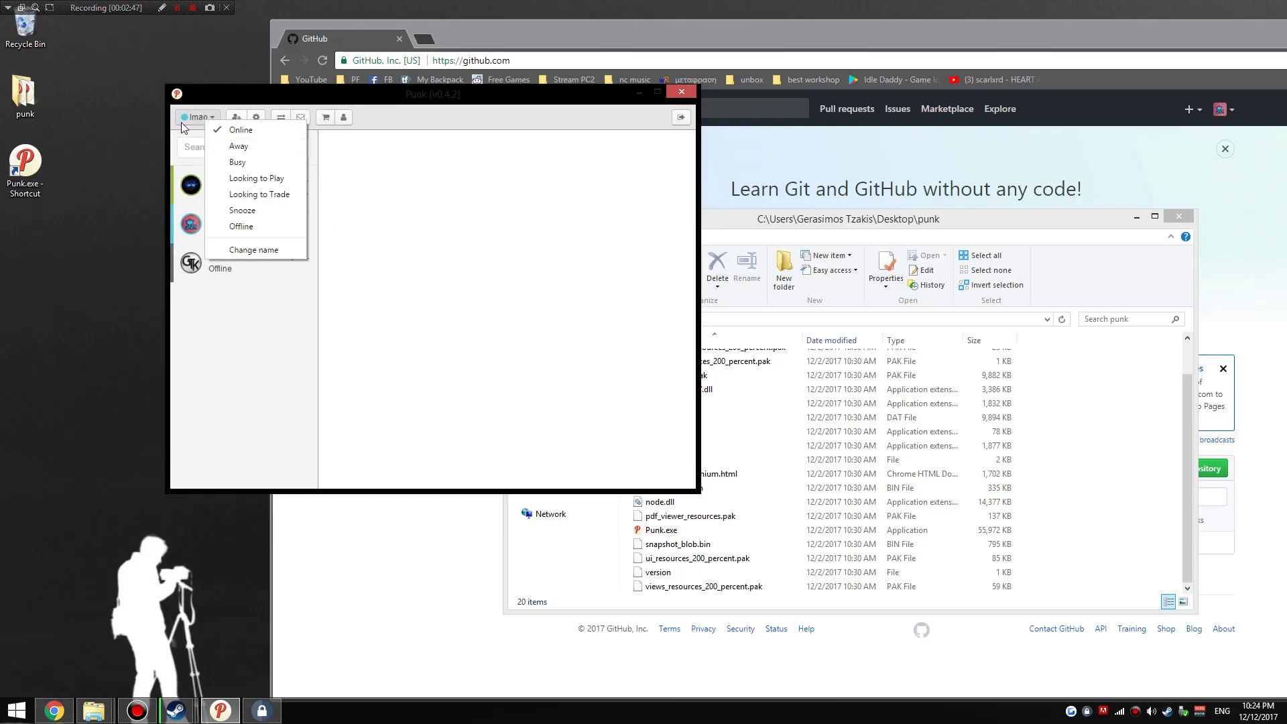
pyautogui.click(176, 711)
pyautogui.click(231, 640)
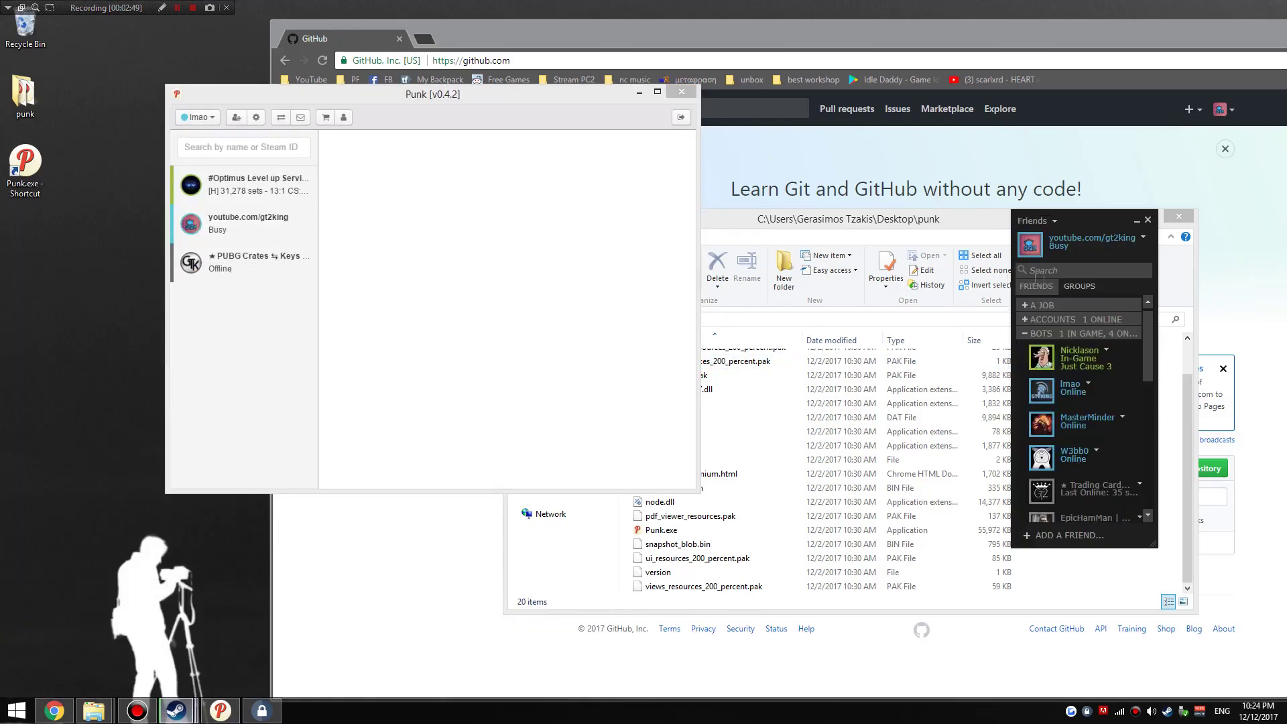
pyautogui.click(1052, 275)
pyautogui.write('lma')
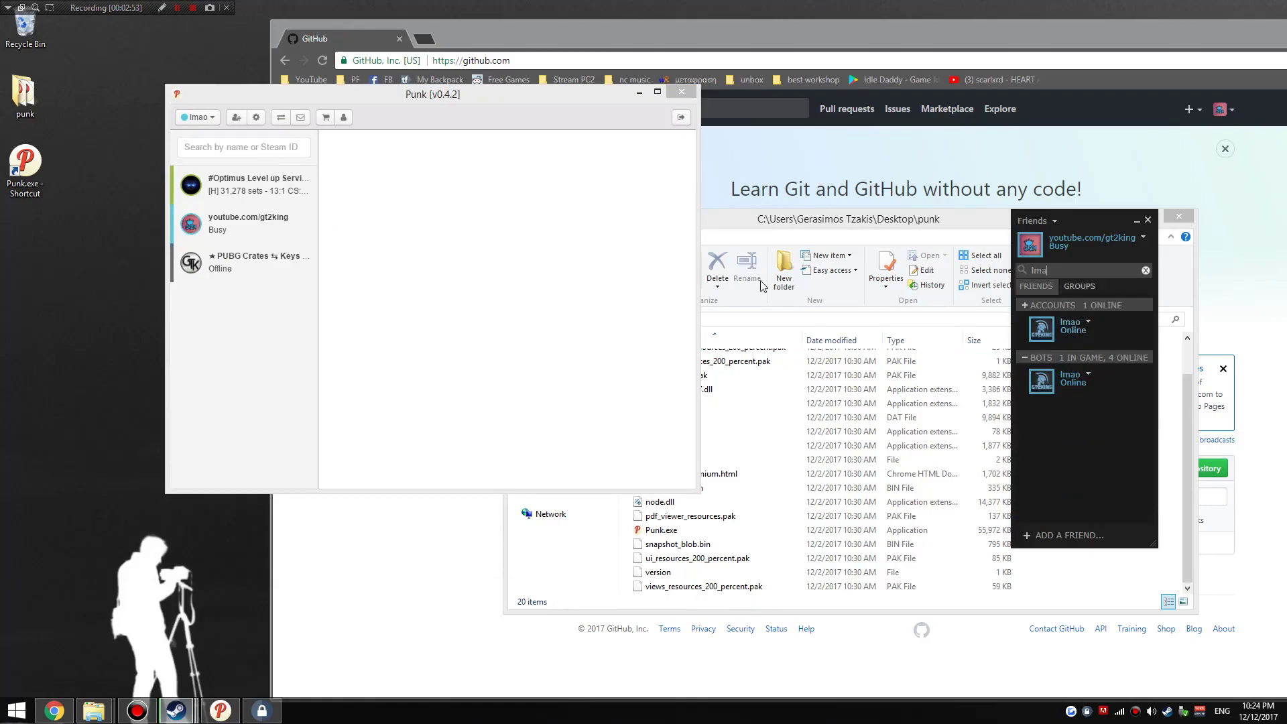
pyautogui.click(189, 118)
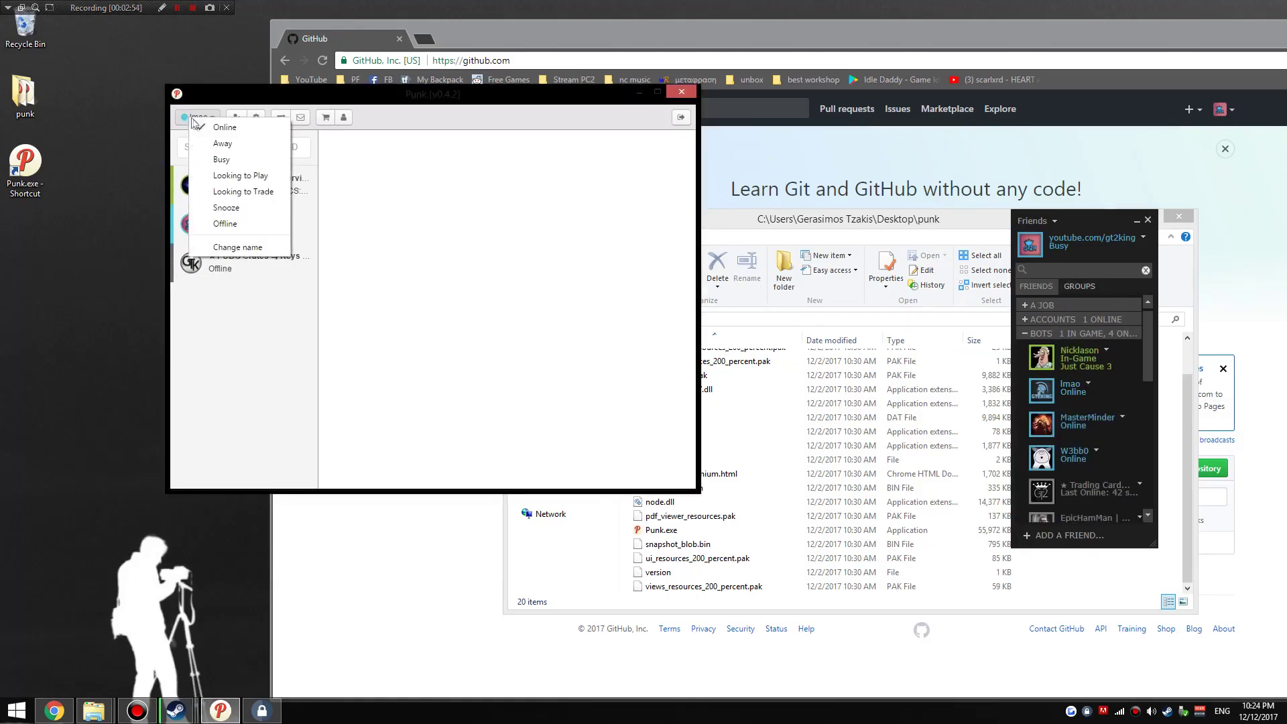
pyautogui.click(225, 208)
pyautogui.click(1063, 274)
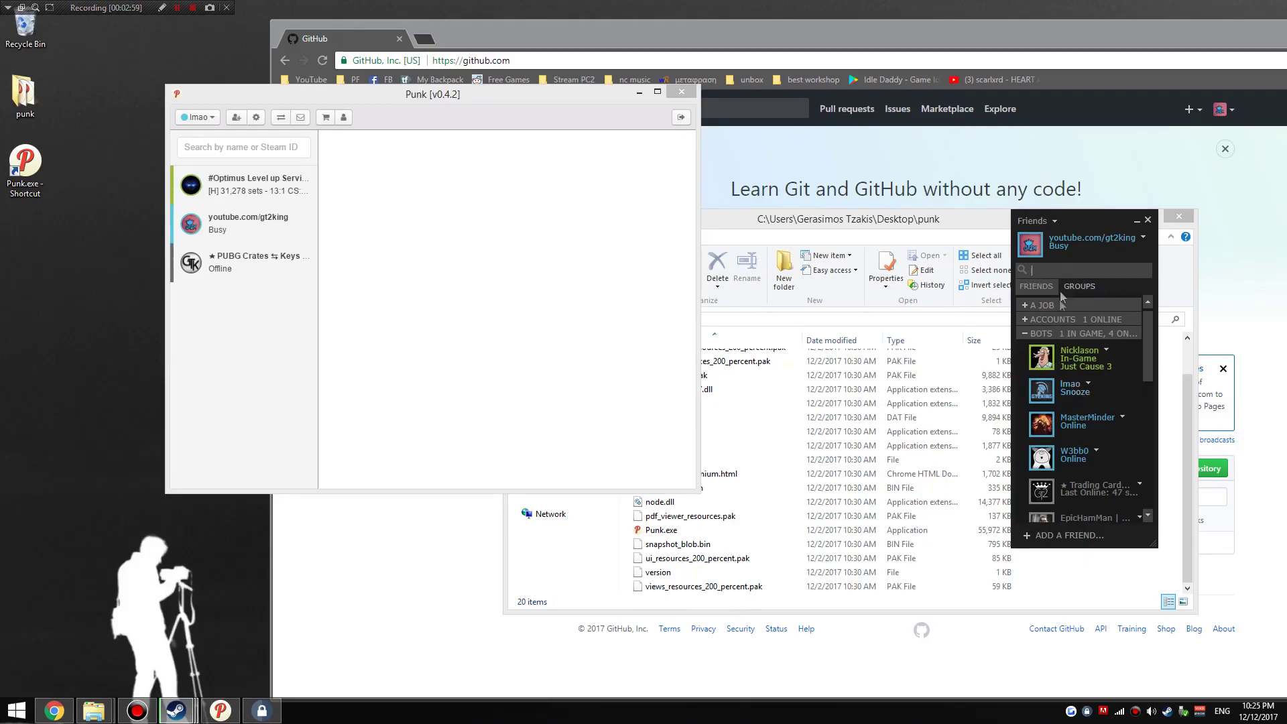
# Step: Append 'aa' to the account's display name and save it
pyautogui.click(199, 118)
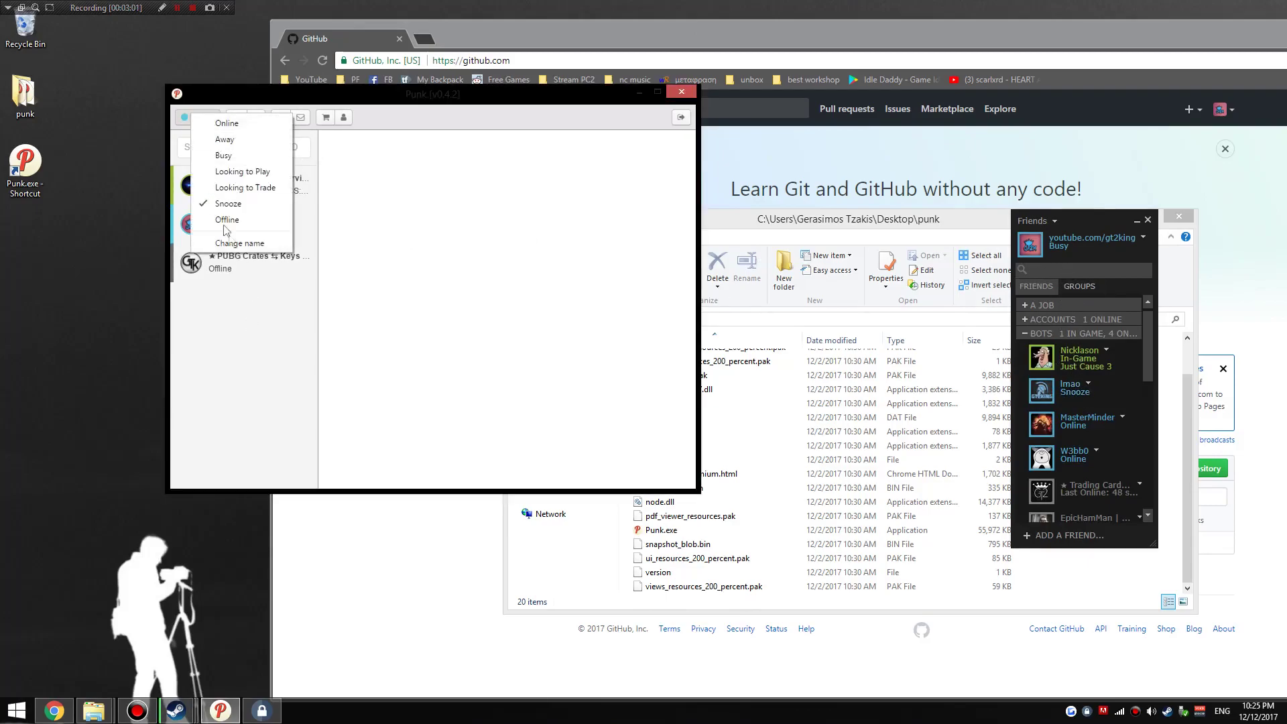
pyautogui.click(239, 244)
pyautogui.click(431, 209)
pyautogui.write('aa')
pyautogui.click(494, 248)
pyautogui.click(369, 165)
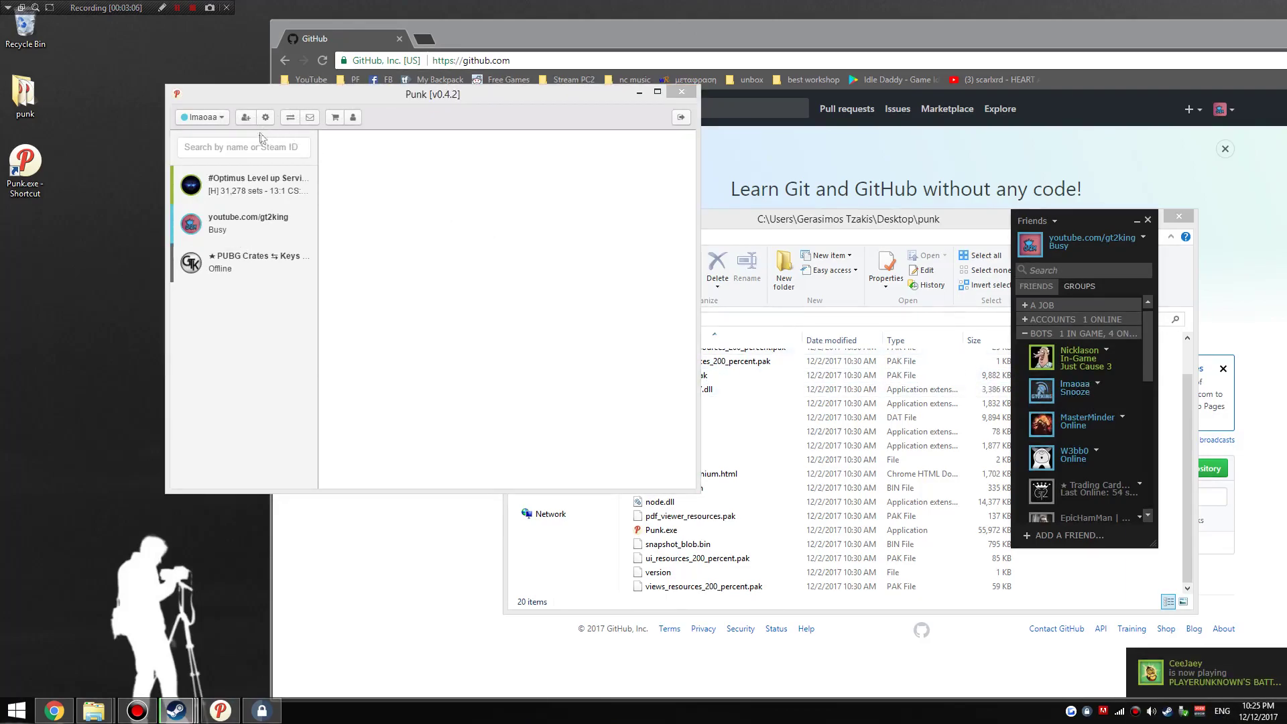
# Step: Open a chat with the busy friend in Punk and send 'hey'
pyautogui.click(238, 223)
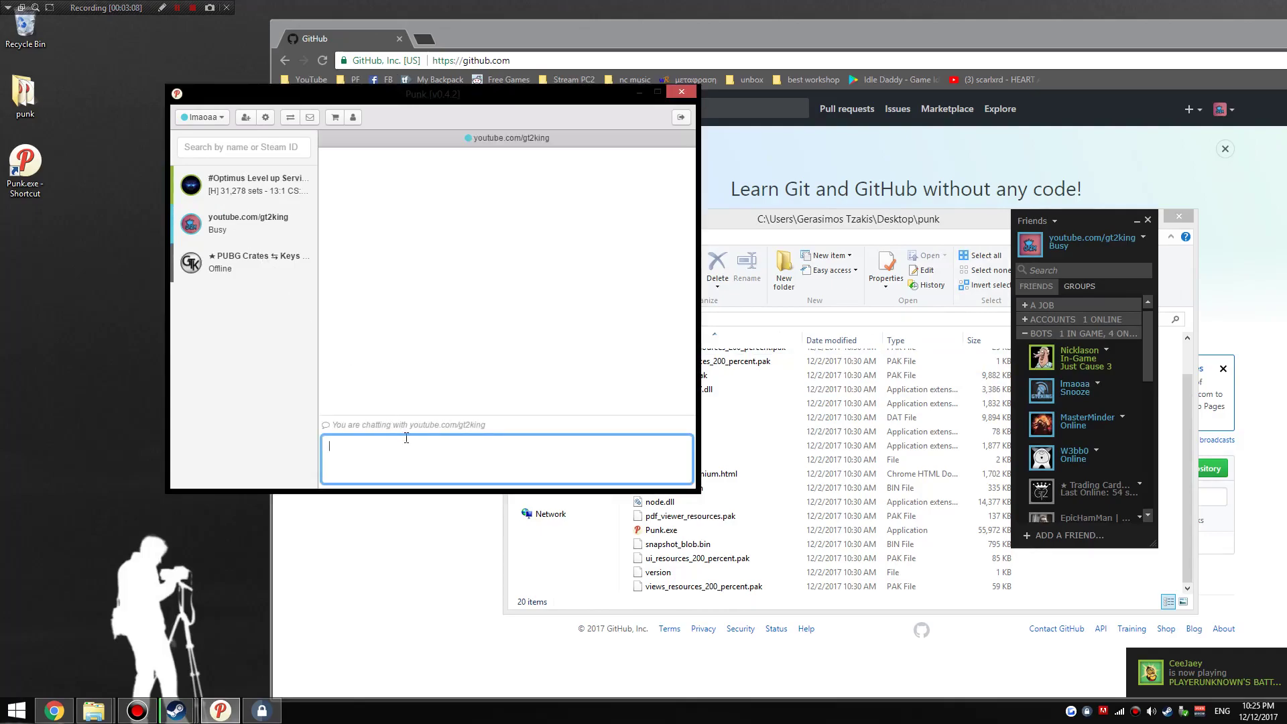
pyautogui.write('hey')
pyautogui.press('Return')
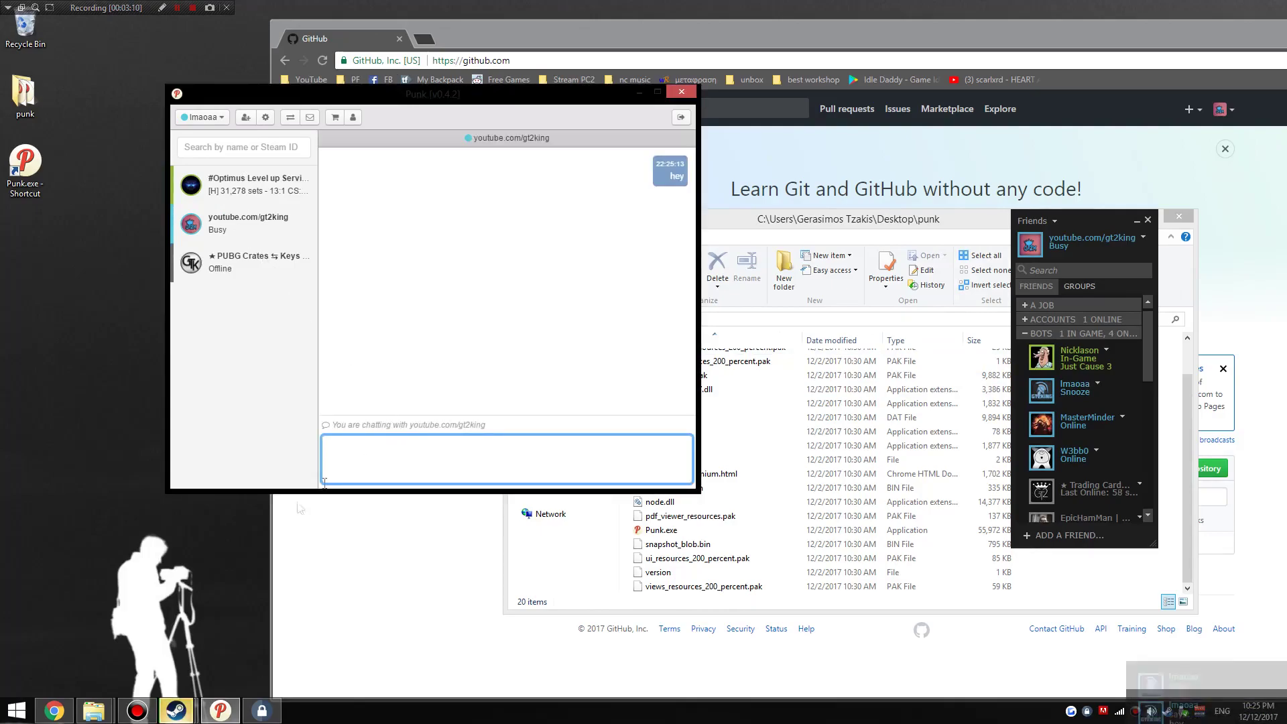
# Step: Reply 'hey' and 'd' from the Steam chat and check both appear in Punk's conversation
pyautogui.write('hey')
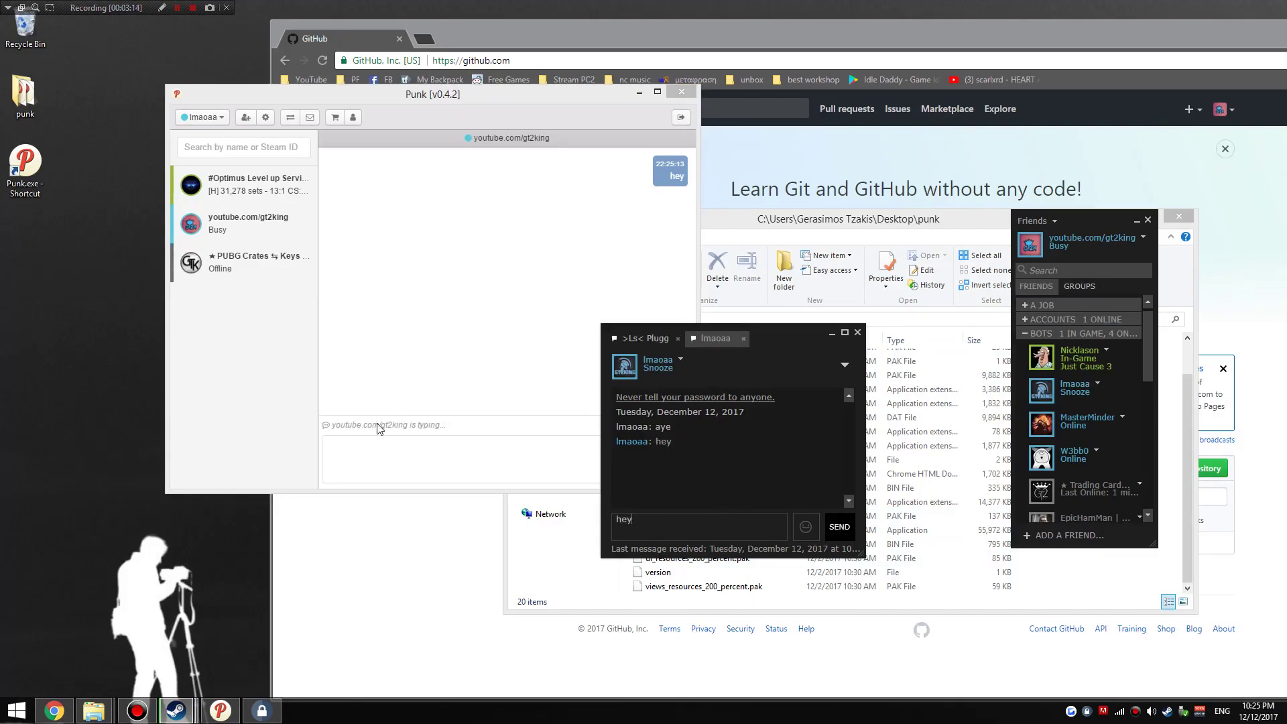
pyautogui.press('Return')
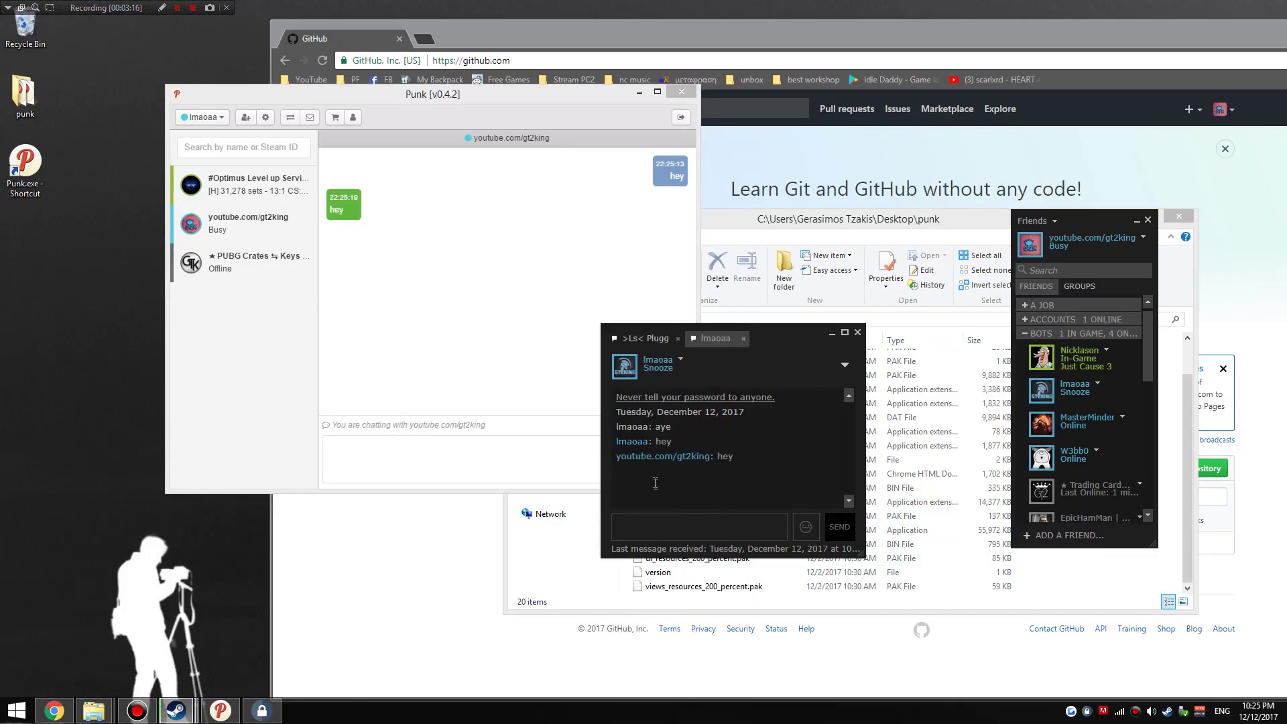
pyautogui.click(477, 331)
pyautogui.click(717, 531)
pyautogui.click(517, 311)
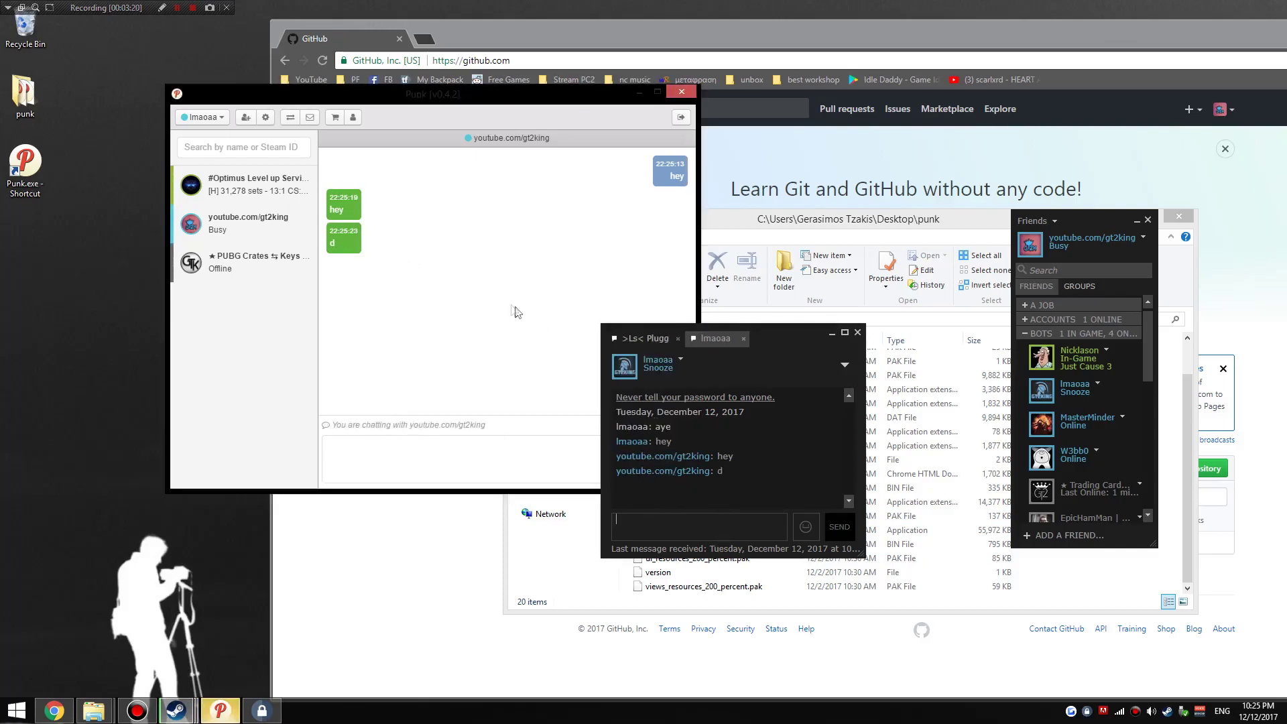
pyautogui.moveTo(347, 248); pyautogui.dragTo(327, 236)
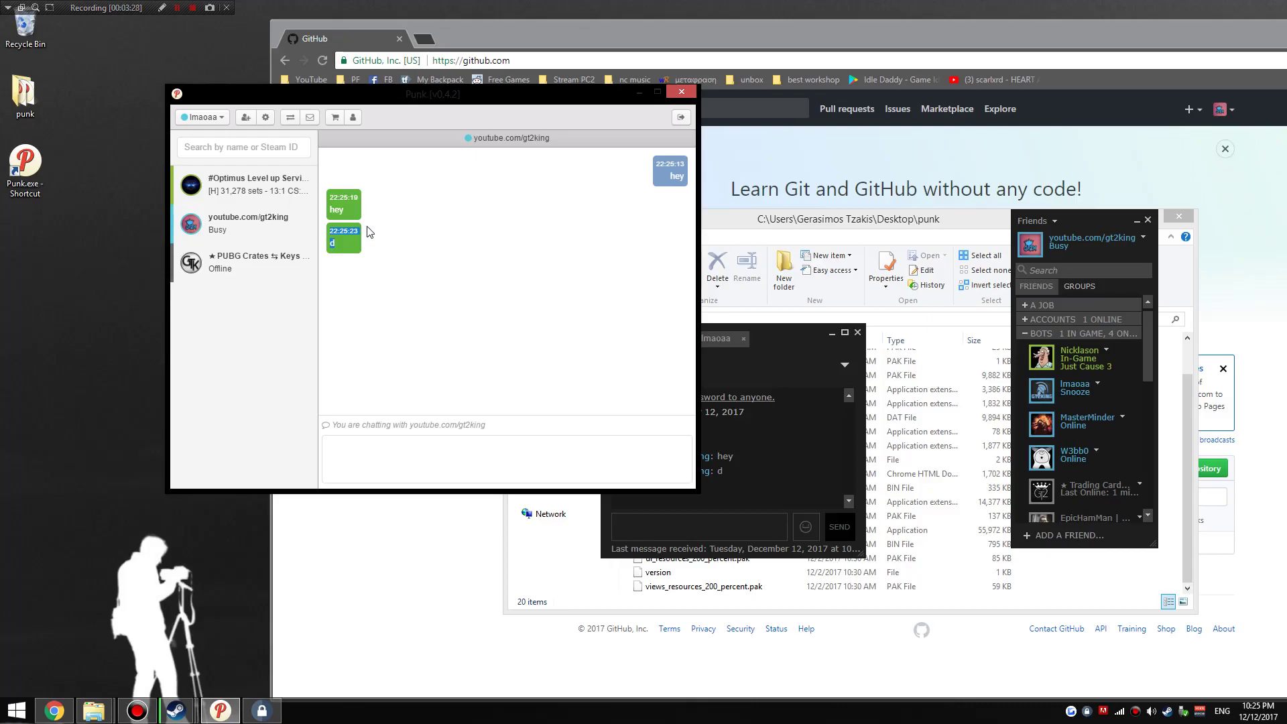
pyautogui.click(377, 253)
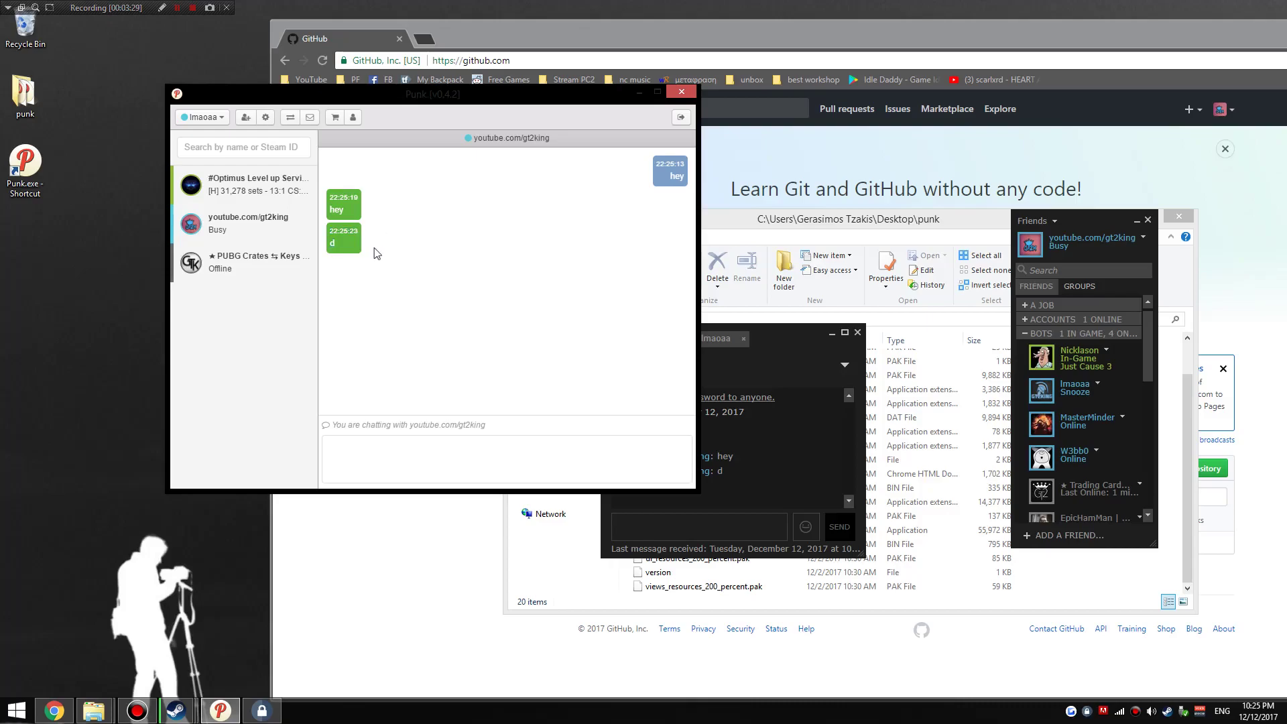
# Step: Cancel the Add friend dialog, confirm there are no new notifications, then switch to Steam
pyautogui.click(246, 118)
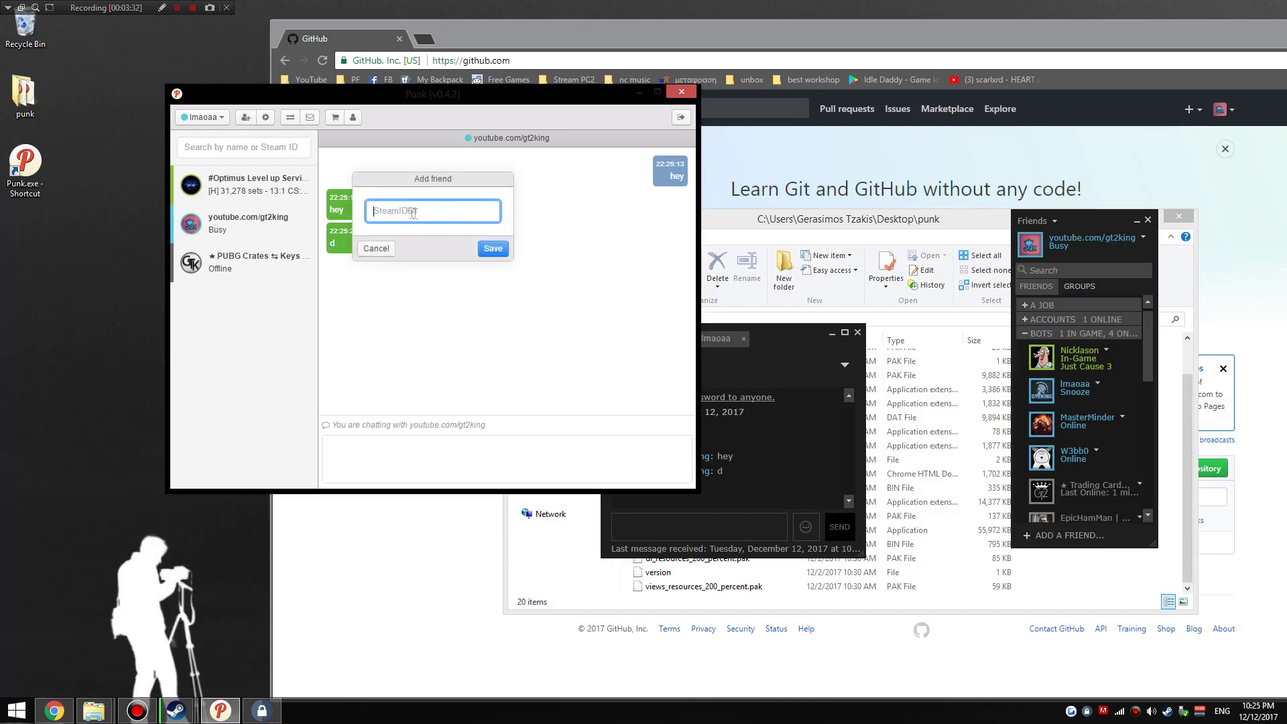
pyautogui.click(375, 249)
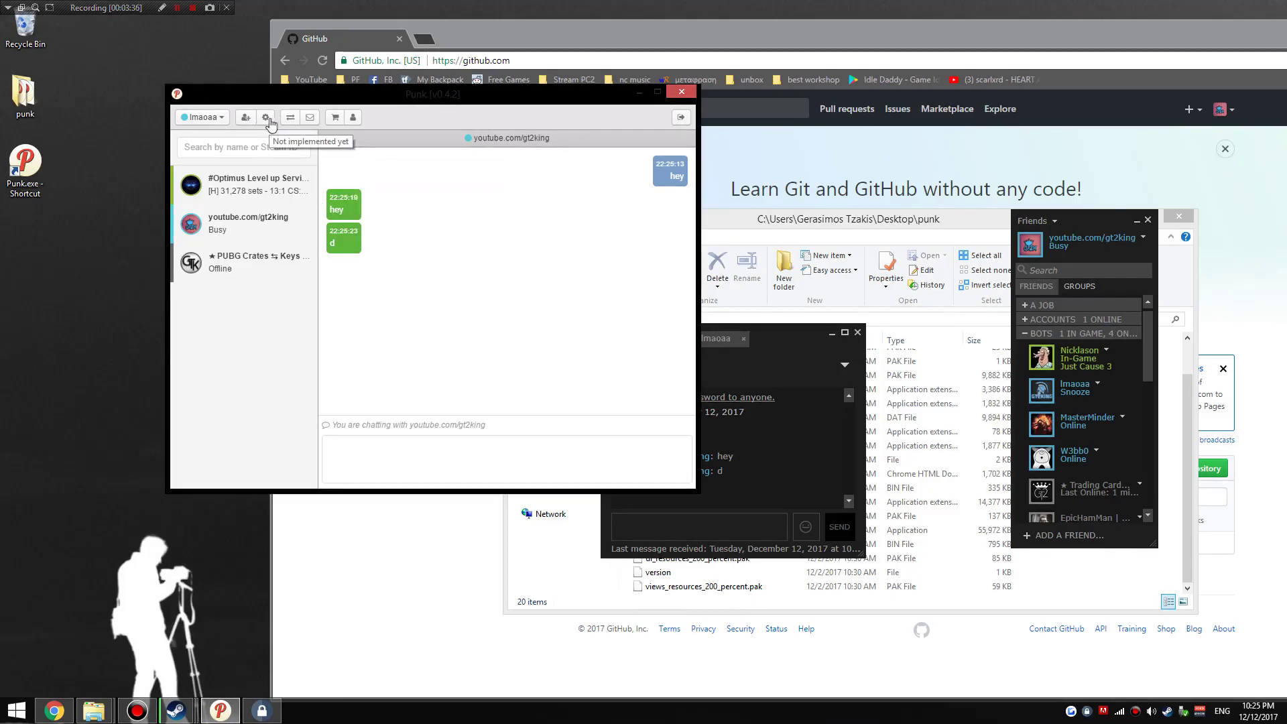
pyautogui.click(309, 118)
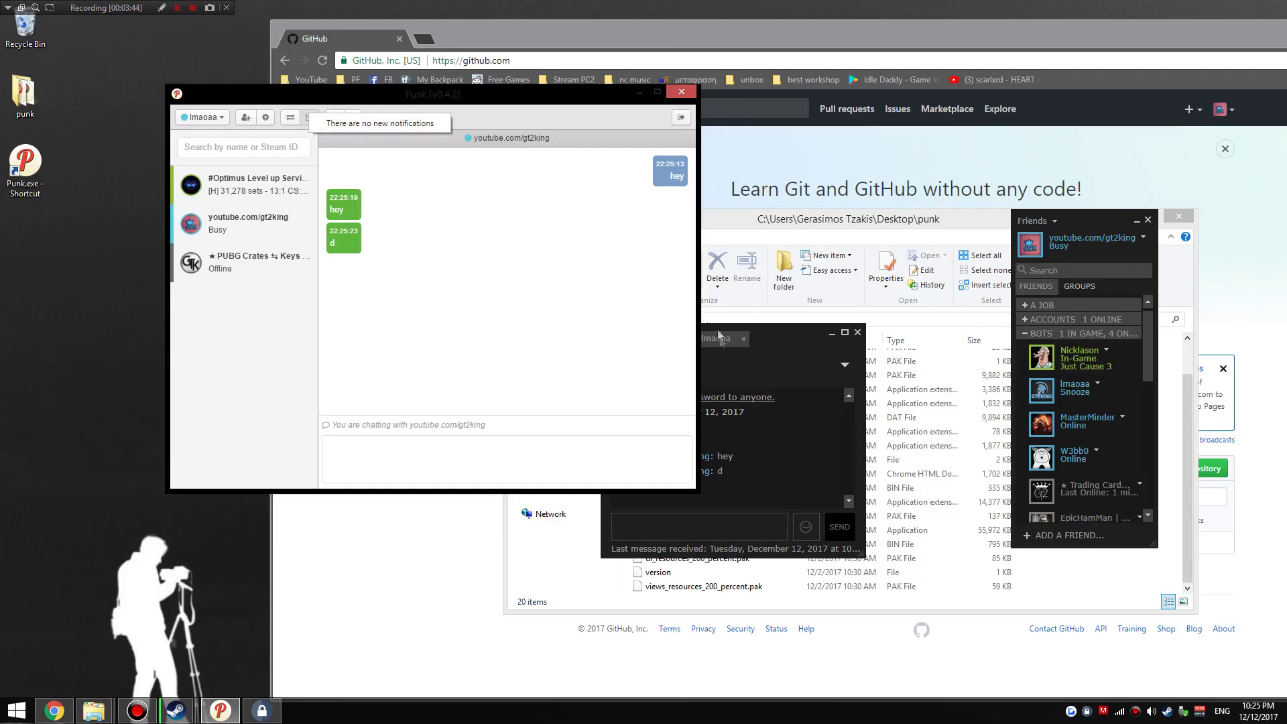
pyautogui.click(719, 397)
# Step: Unfriend the other account from its Steam community profile and dismiss the removal notice
pyautogui.click(618, 353)
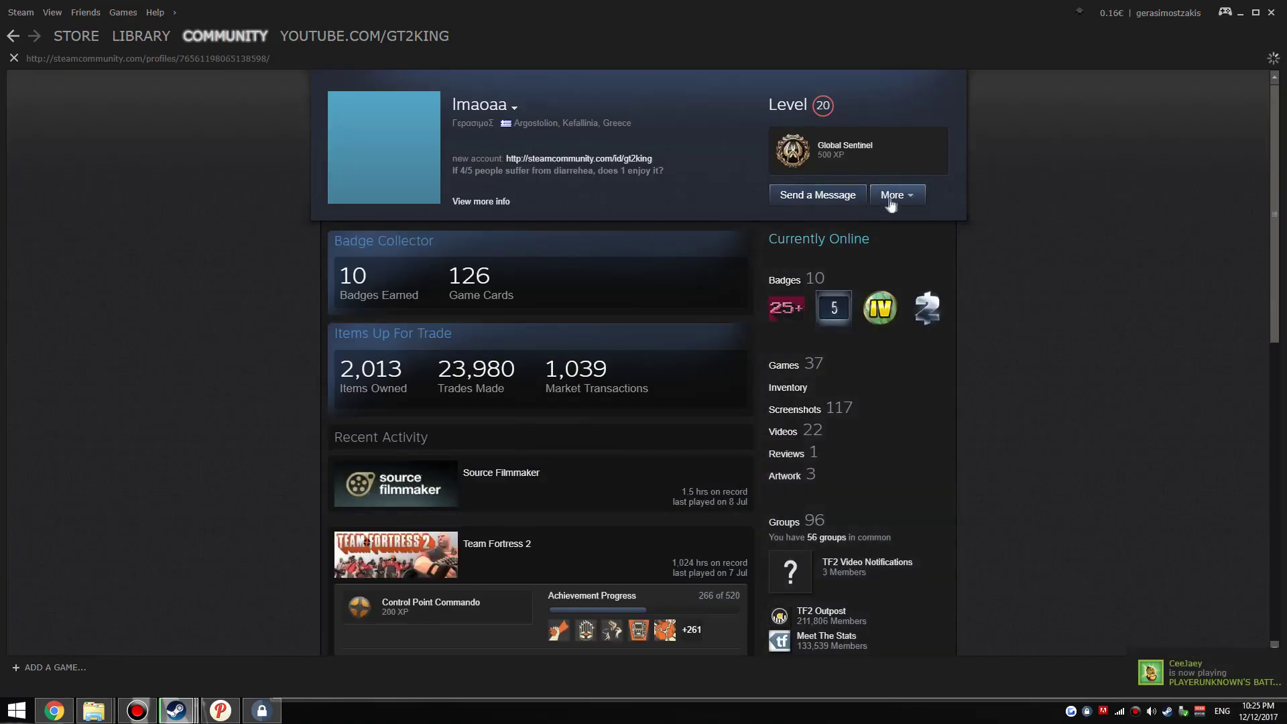
pyautogui.click(895, 195)
pyautogui.click(868, 319)
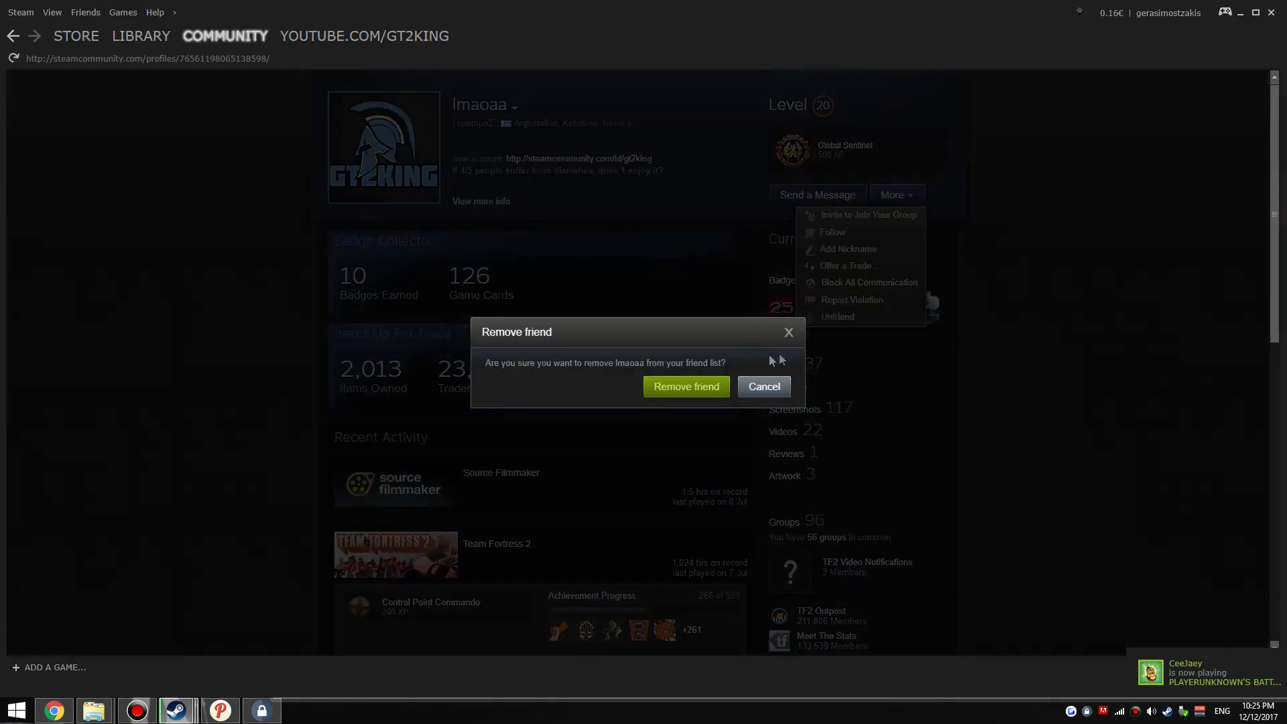
pyautogui.click(686, 387)
pyautogui.press('Return')
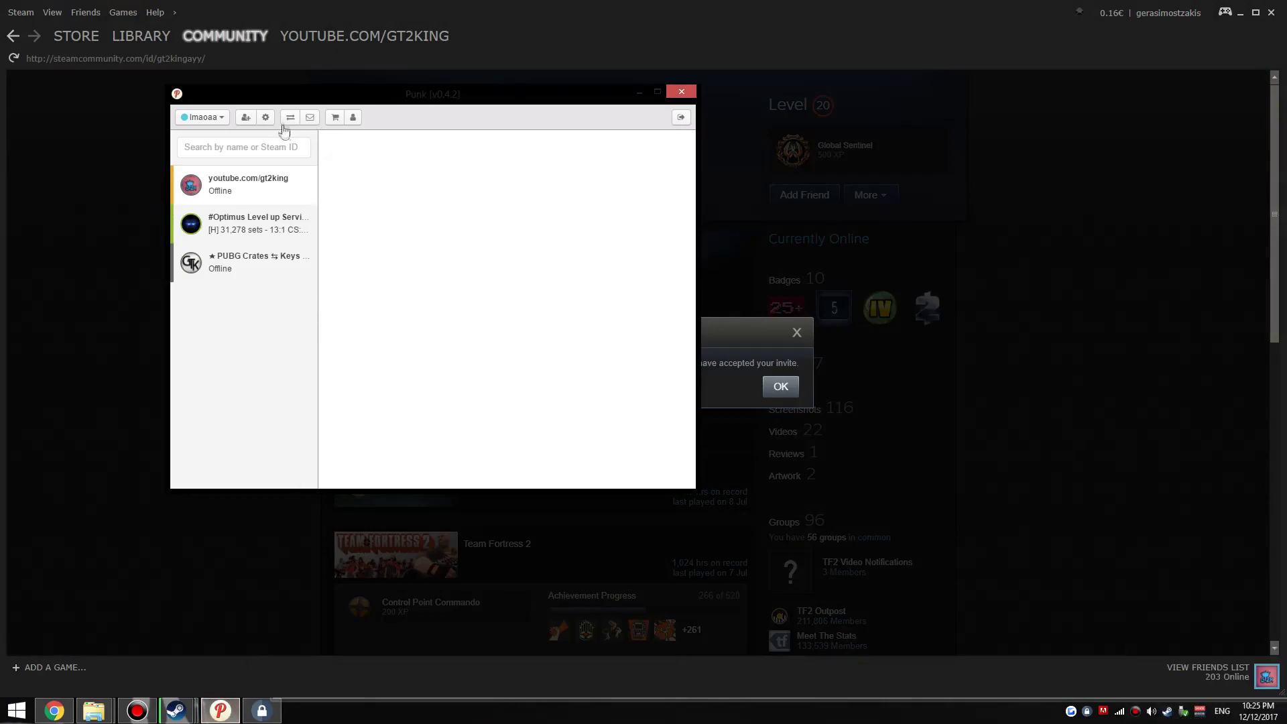
# Step: Close Punk and bring the punk program folder forward from the taskbar
pyautogui.click(202, 117)
pyautogui.click(582, 172)
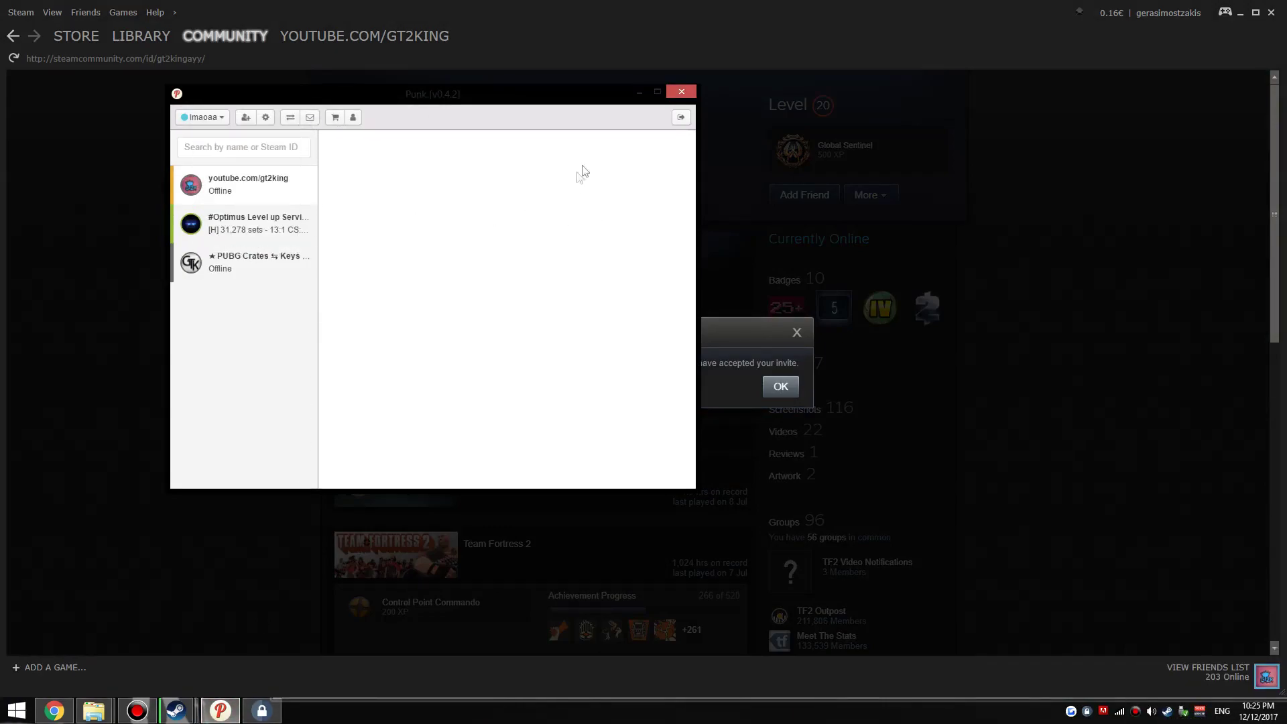
pyautogui.click(681, 93)
pyautogui.moveTo(94, 710)
pyautogui.moveTo(112, 628)
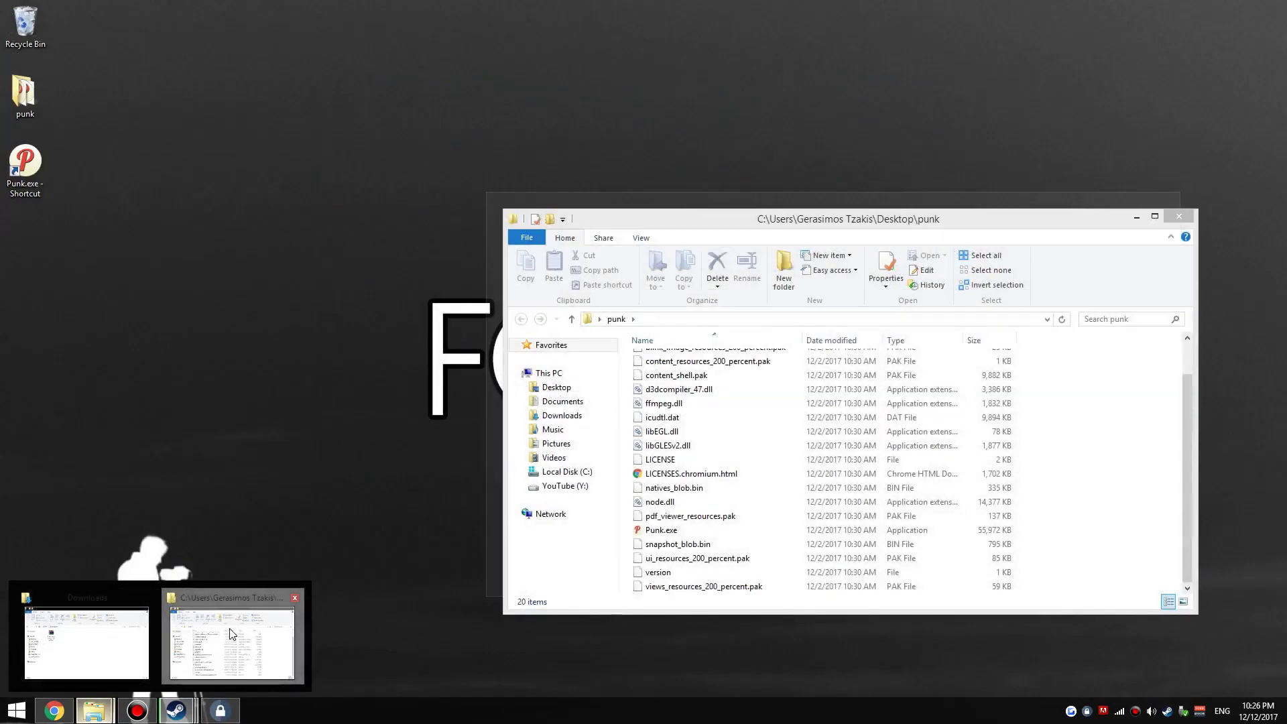
pyautogui.click(241, 638)
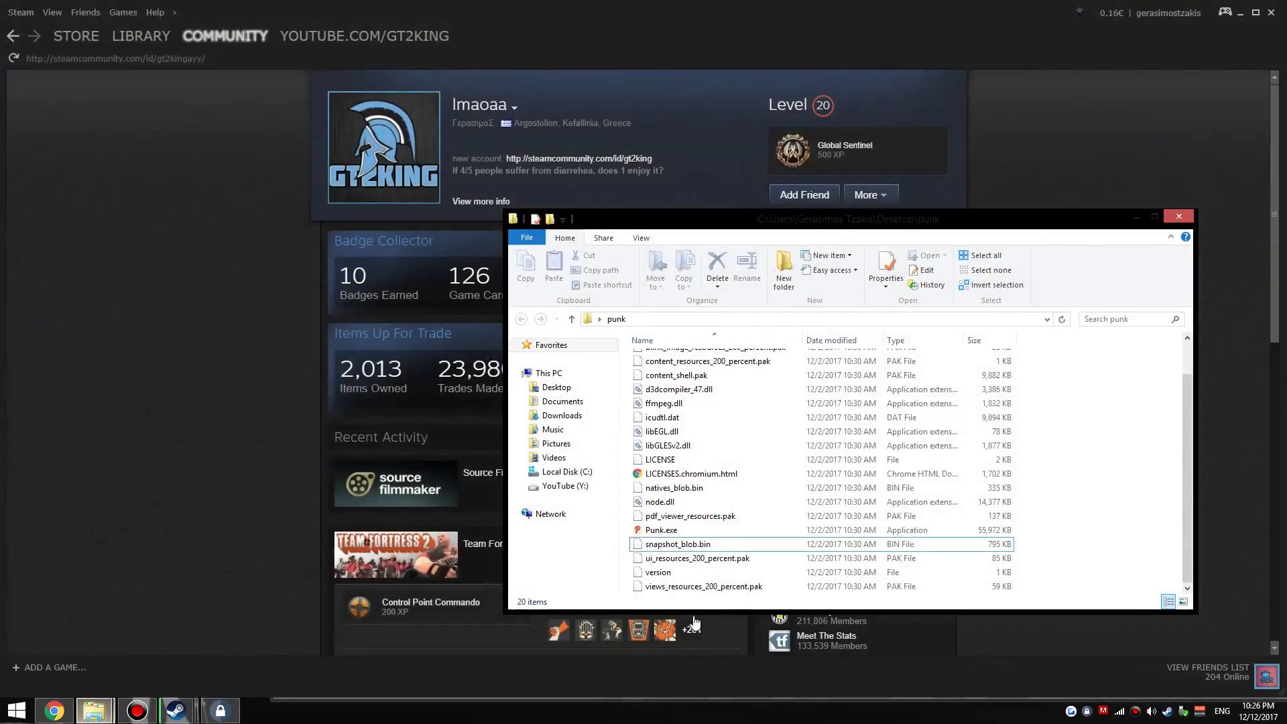
# Step: Relaunch Punk.exe from the folder and view its Invites page with 1 pending invite
pyautogui.click(665, 530)
pyautogui.rightClick(670, 529)
pyautogui.click(659, 530)
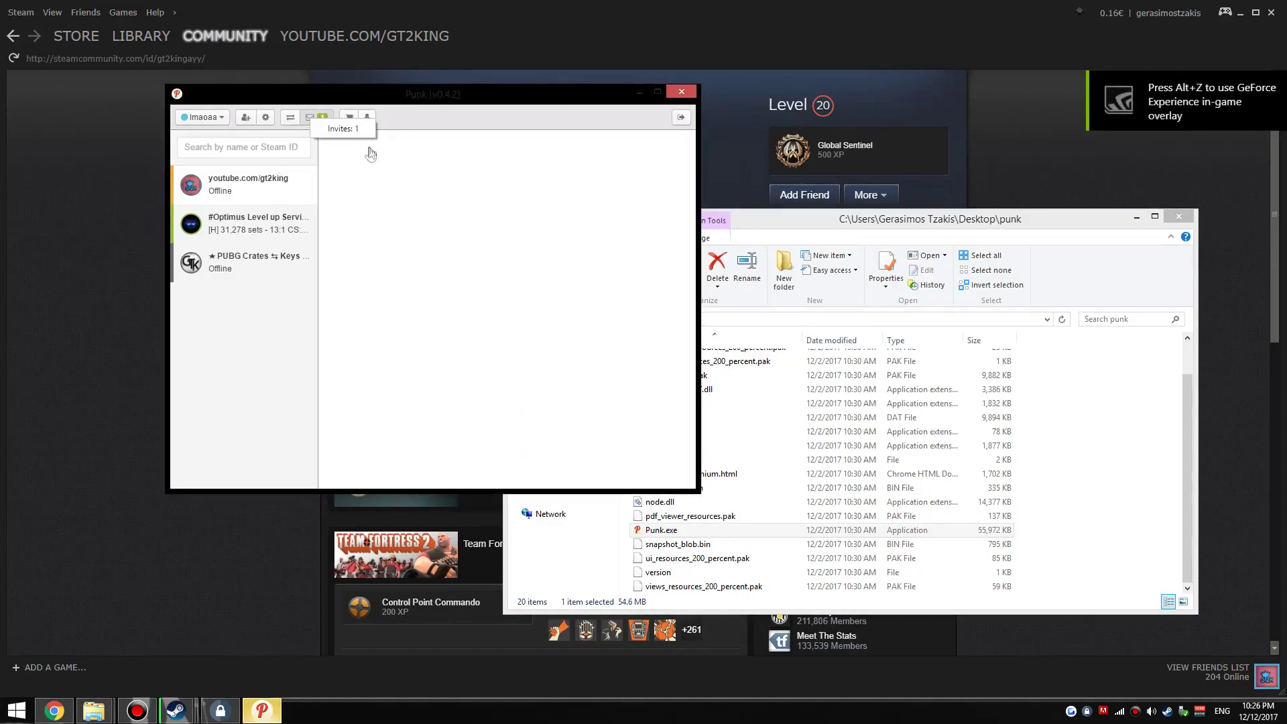
pyautogui.click(360, 127)
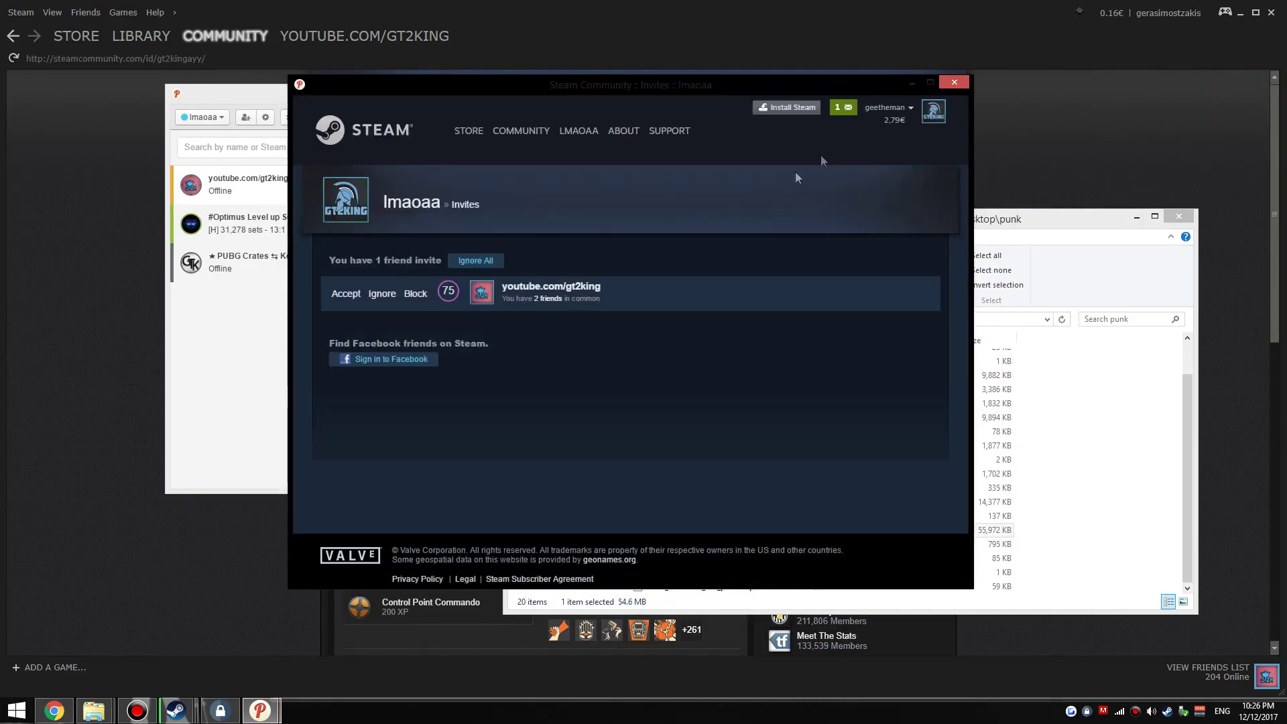
# Step: Browse the account's profile page, another Steam web window and the Steam store, closing each
pyautogui.click(579, 130)
pyautogui.scroll(-5, 860, 164)
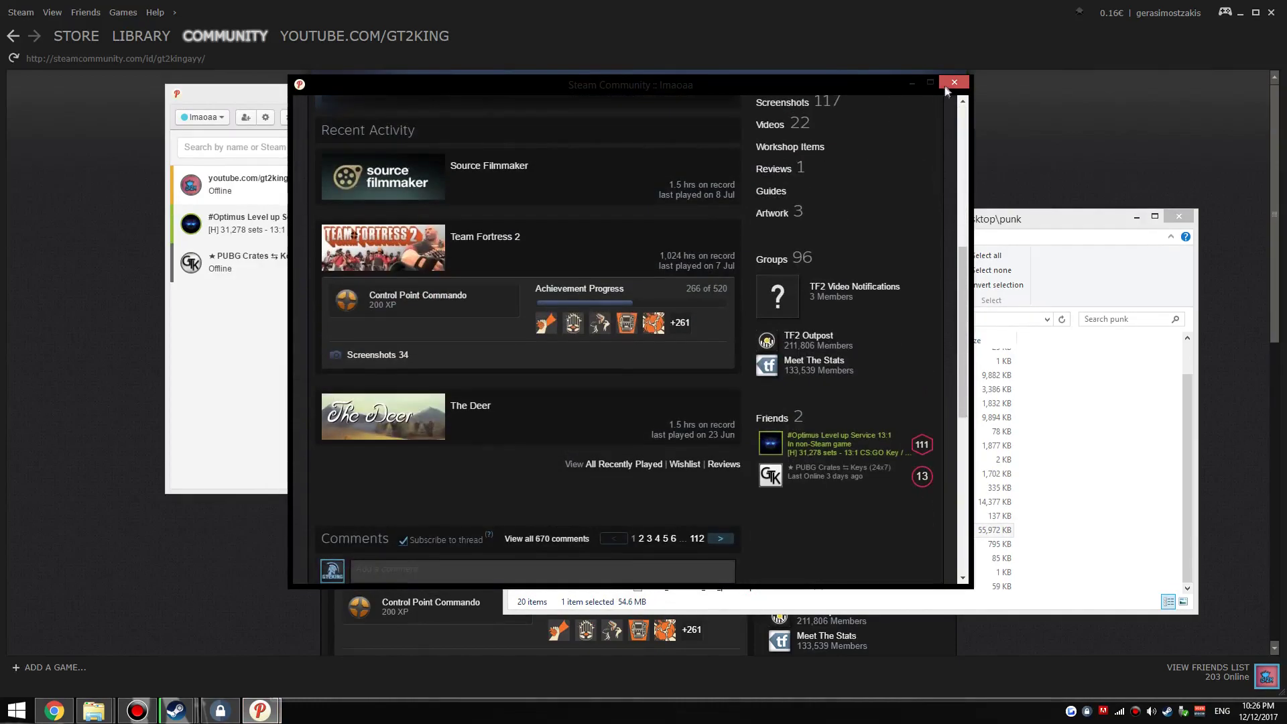
pyautogui.click(954, 81)
pyautogui.click(368, 120)
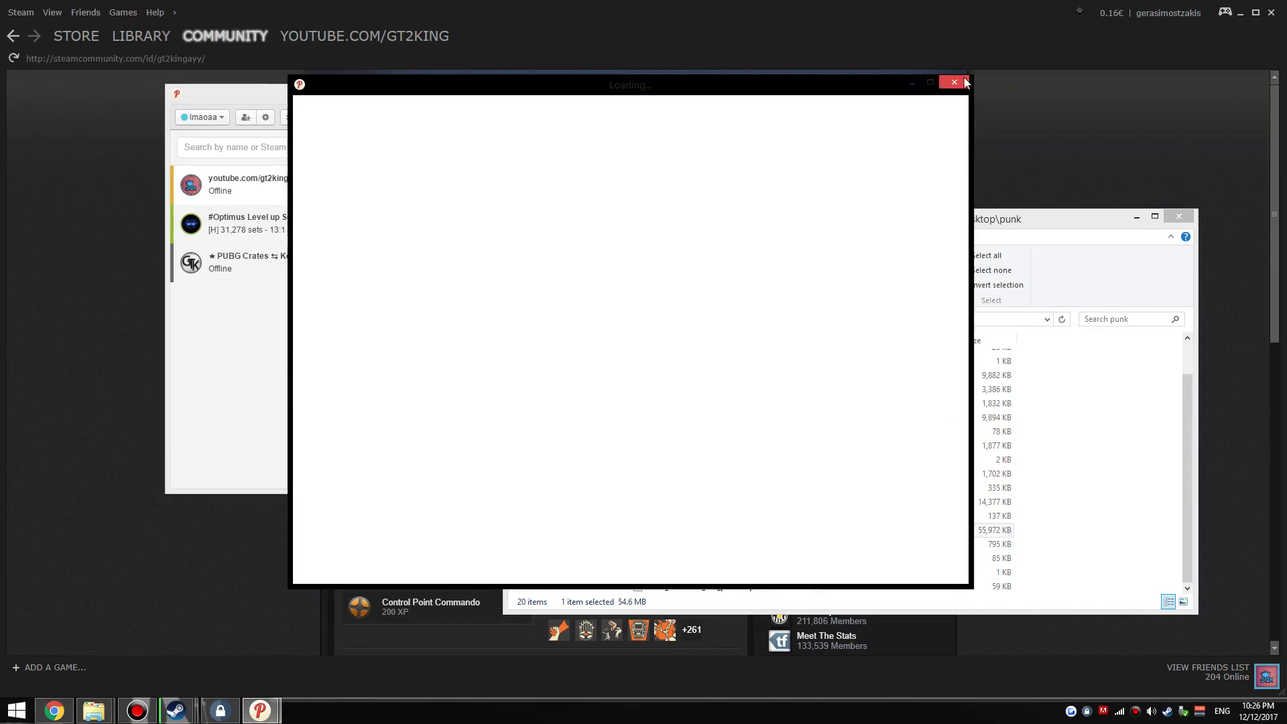
pyautogui.click(964, 82)
pyautogui.click(353, 125)
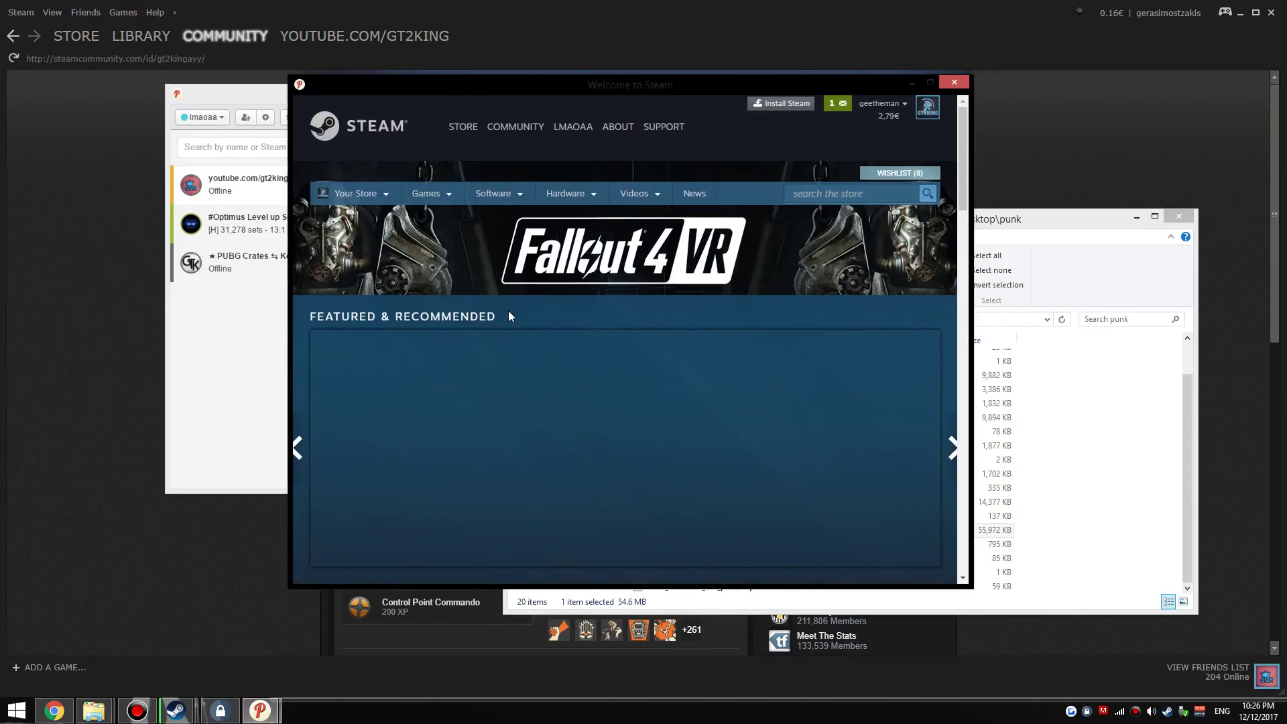
pyautogui.scroll(-15, 508, 311)
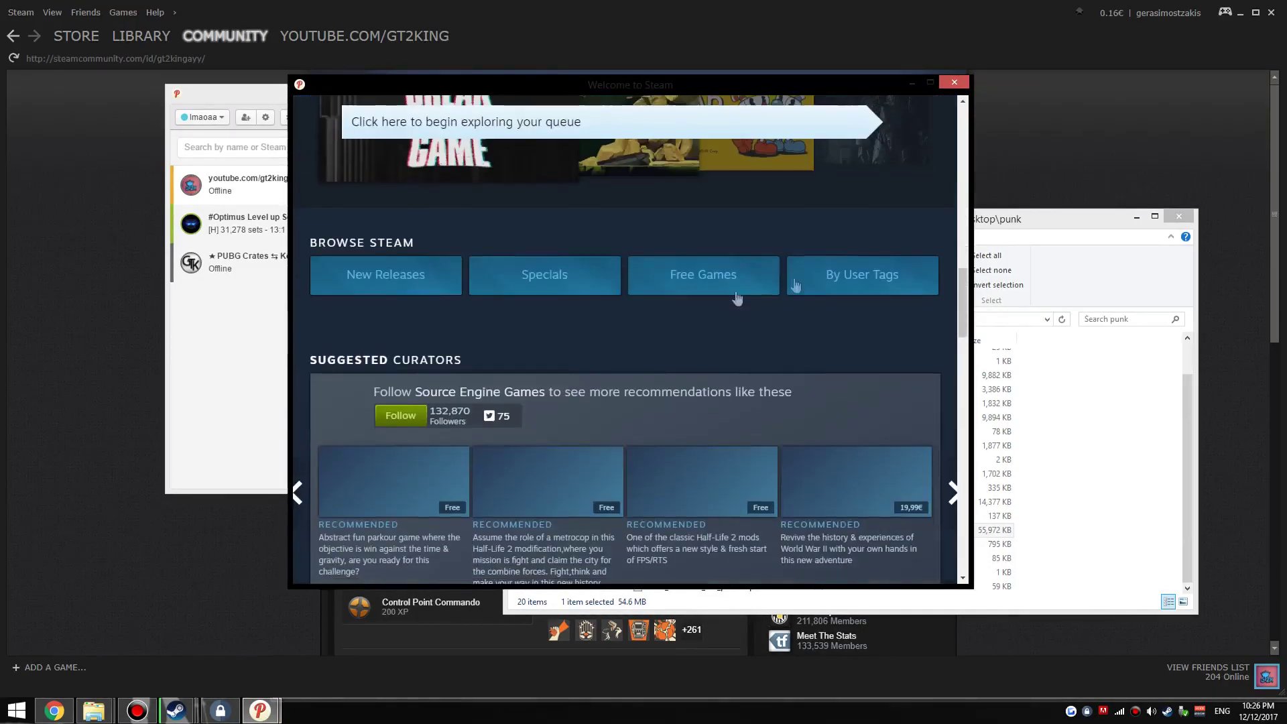
pyautogui.click(958, 83)
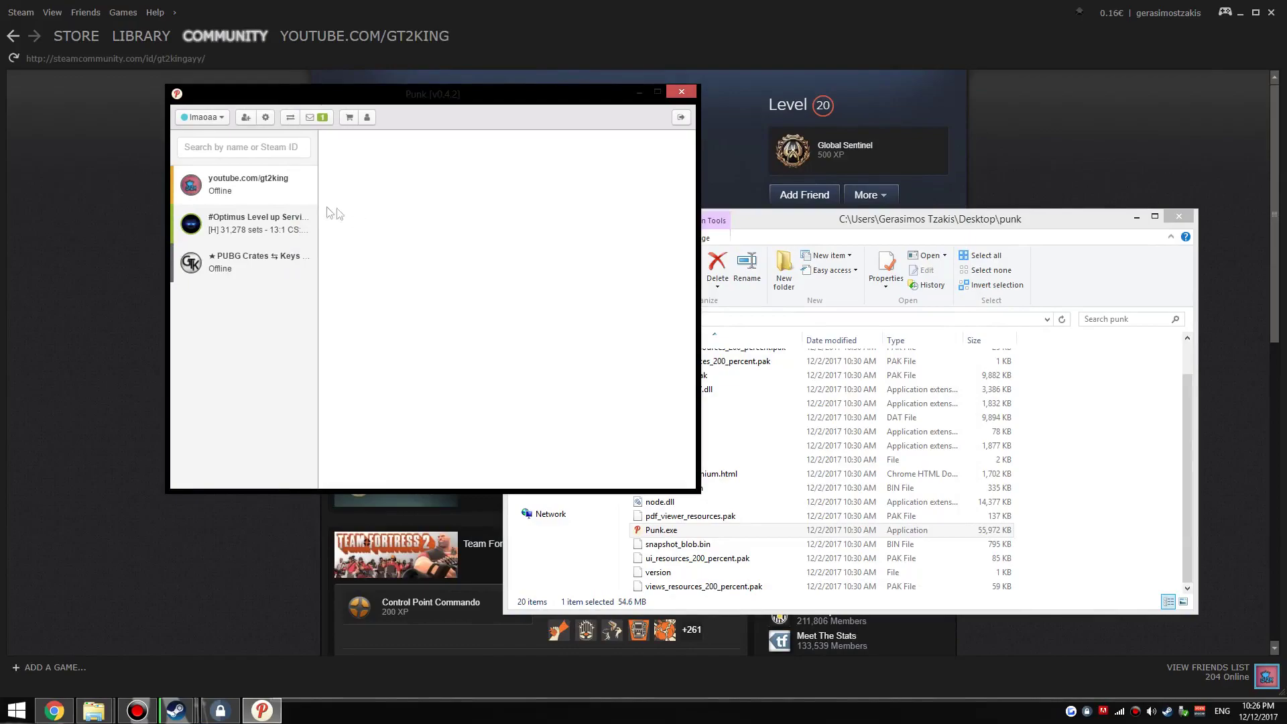
# Step: Accept the pending friend invite, then open a chat with the level-up service bot
pyautogui.click(367, 117)
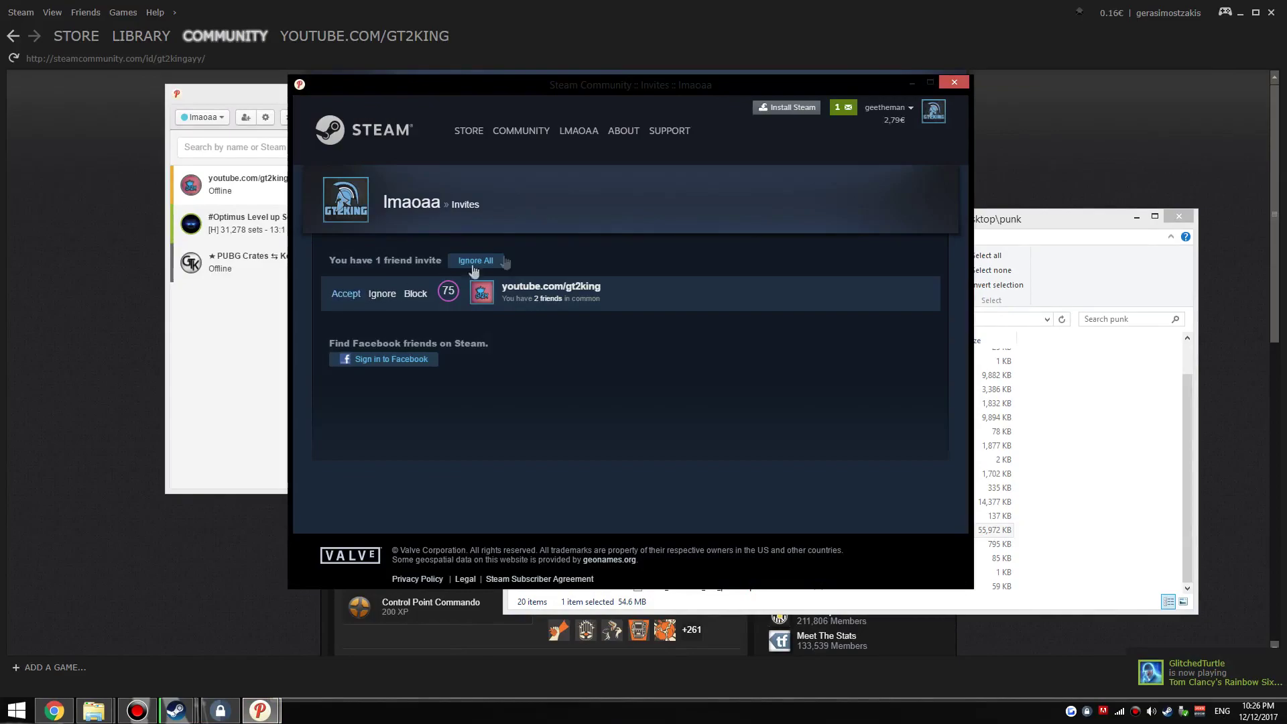
pyautogui.click(954, 82)
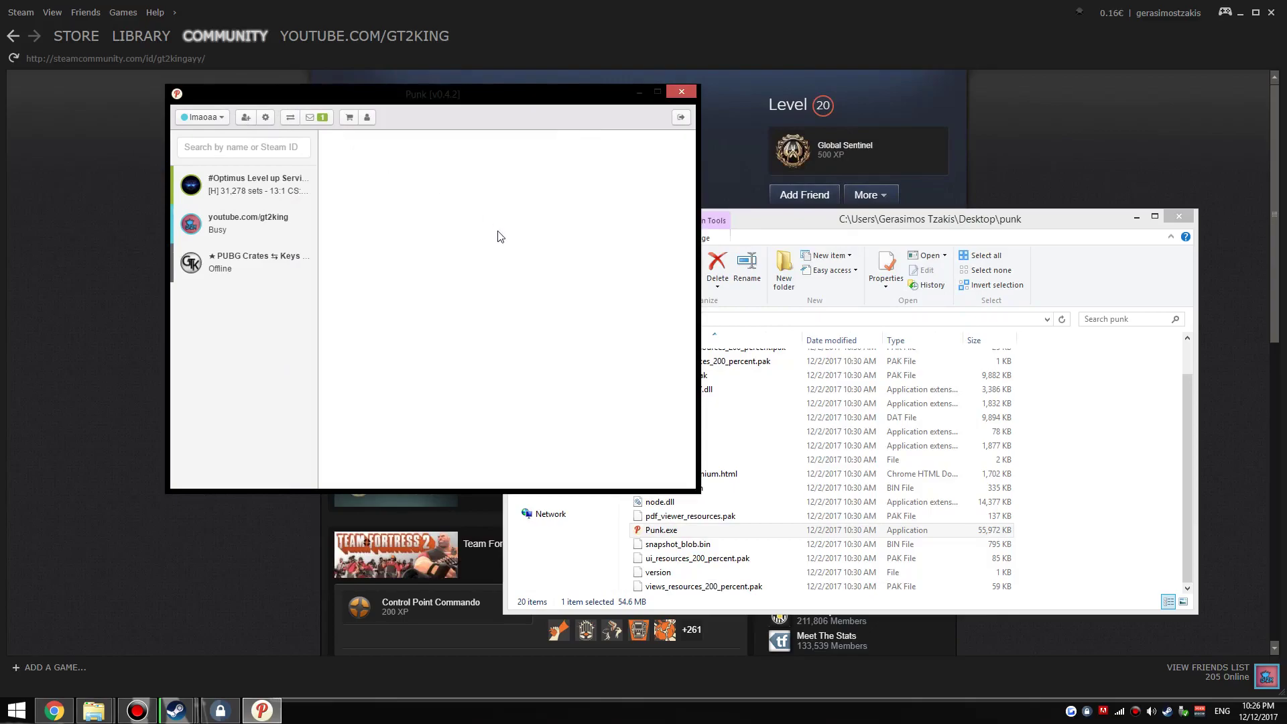
pyautogui.click(737, 459)
pyautogui.scroll(1, 738, 459)
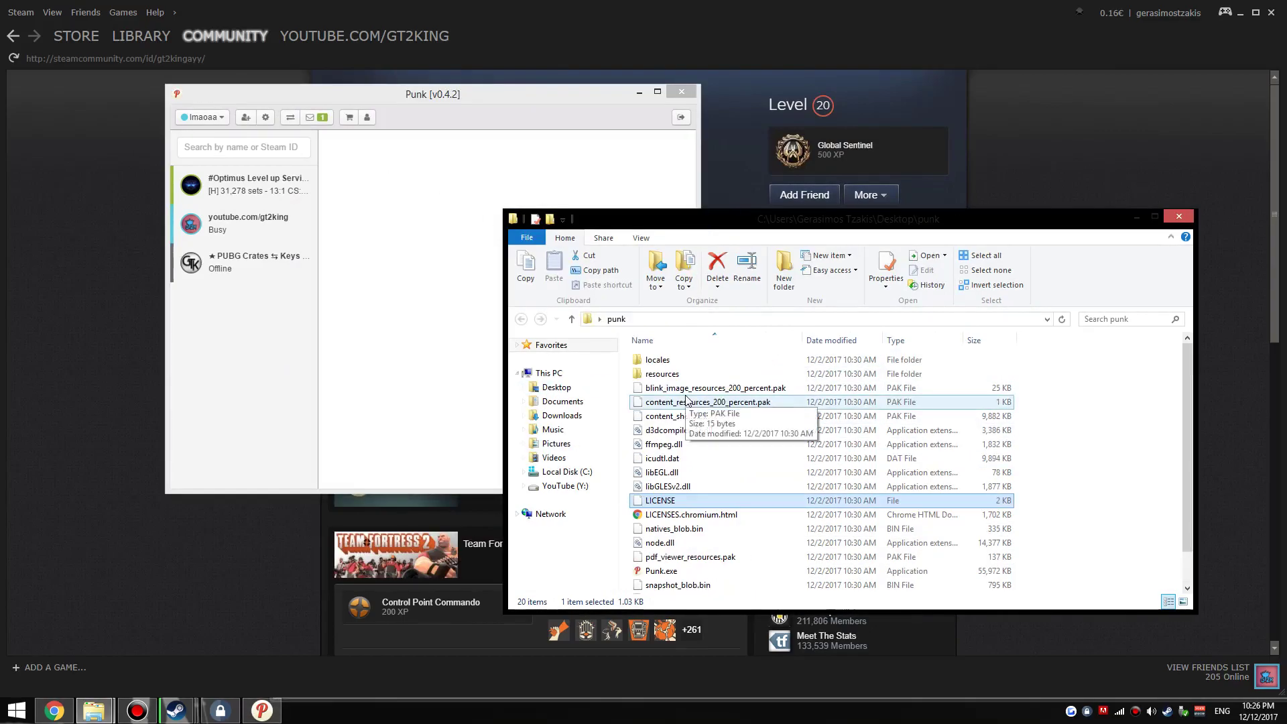
pyautogui.click(437, 313)
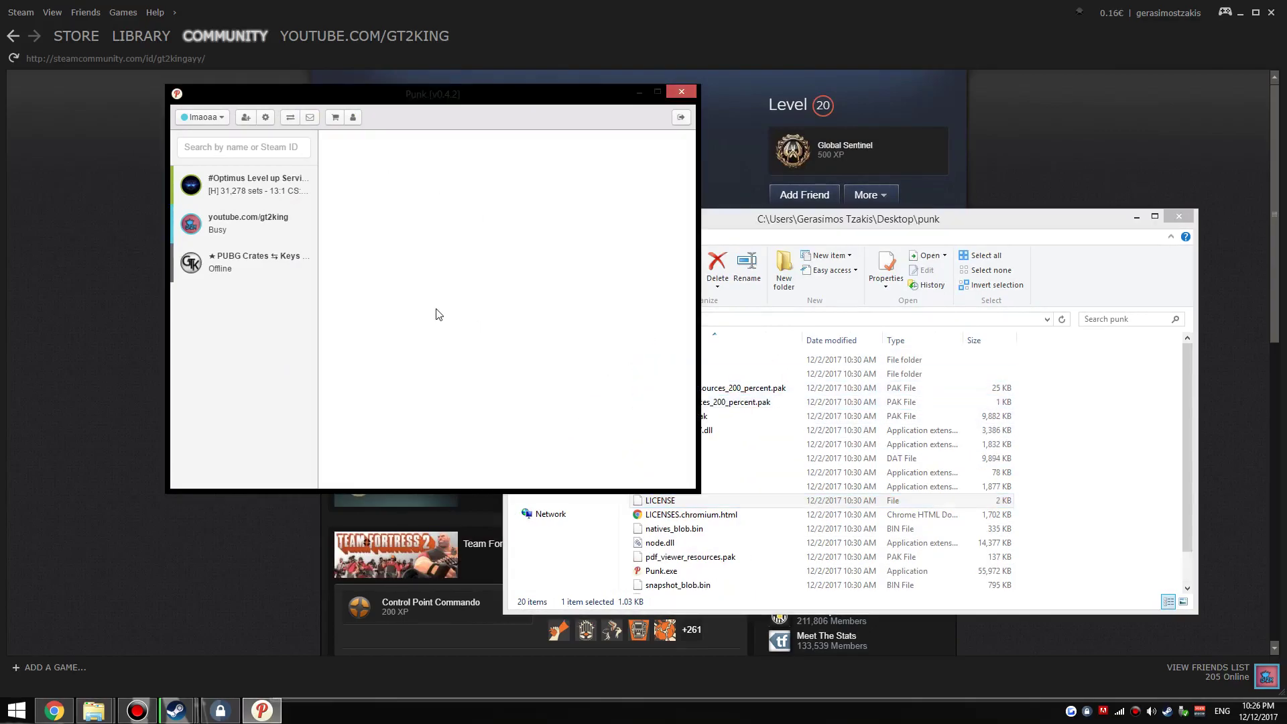
pyautogui.click(248, 188)
# Step: In the browser, return to the scholtzm/punk repository and open its issues list
pyautogui.click(55, 711)
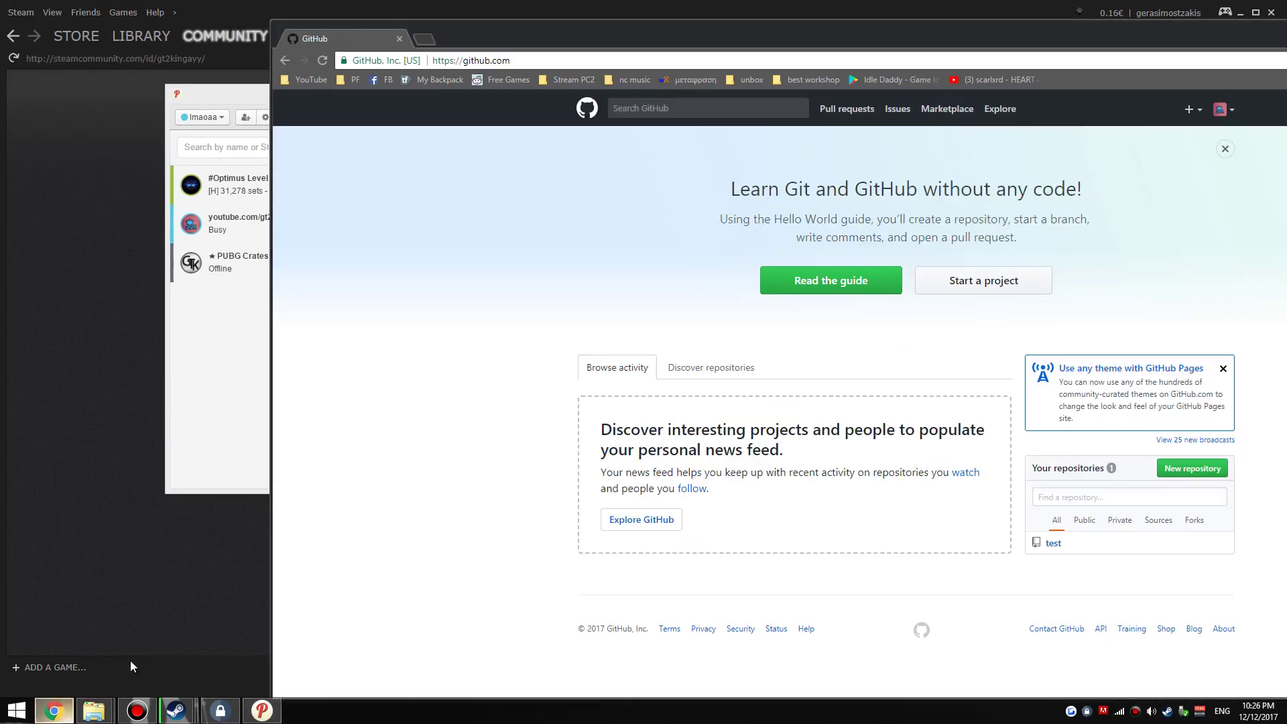
pyautogui.hotkey('alt', 'Left')
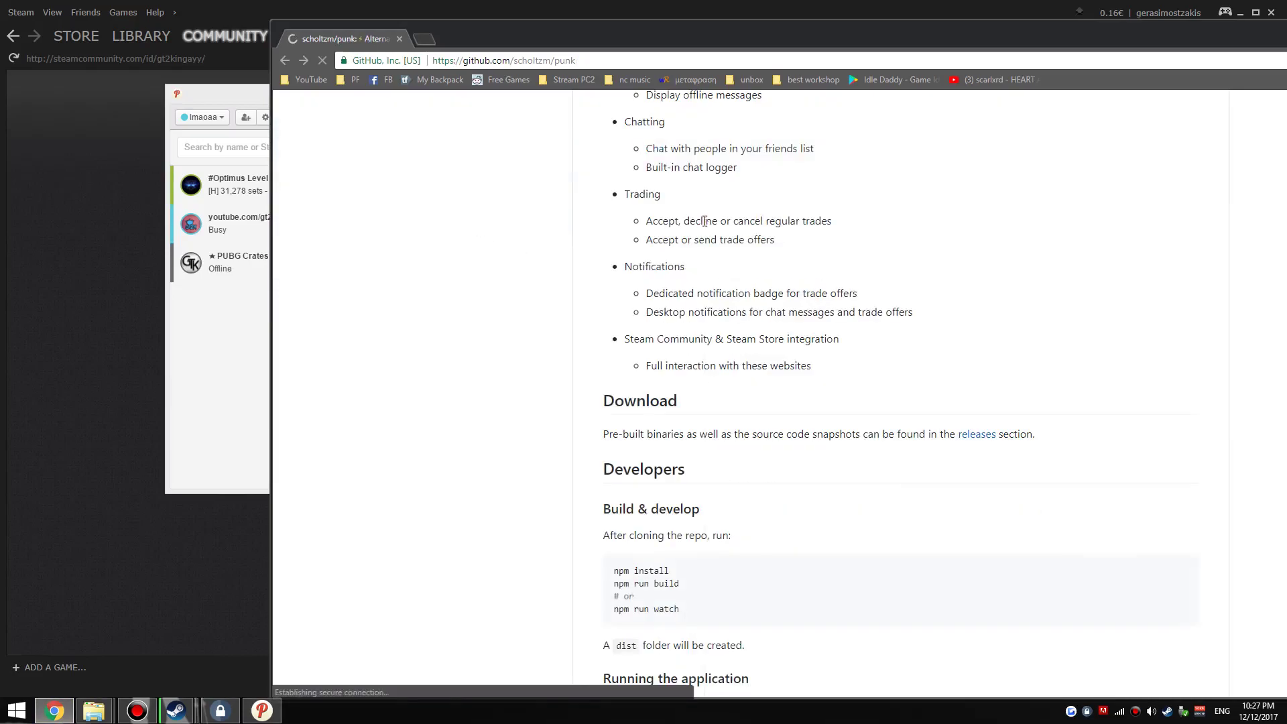
pyautogui.click(674, 183)
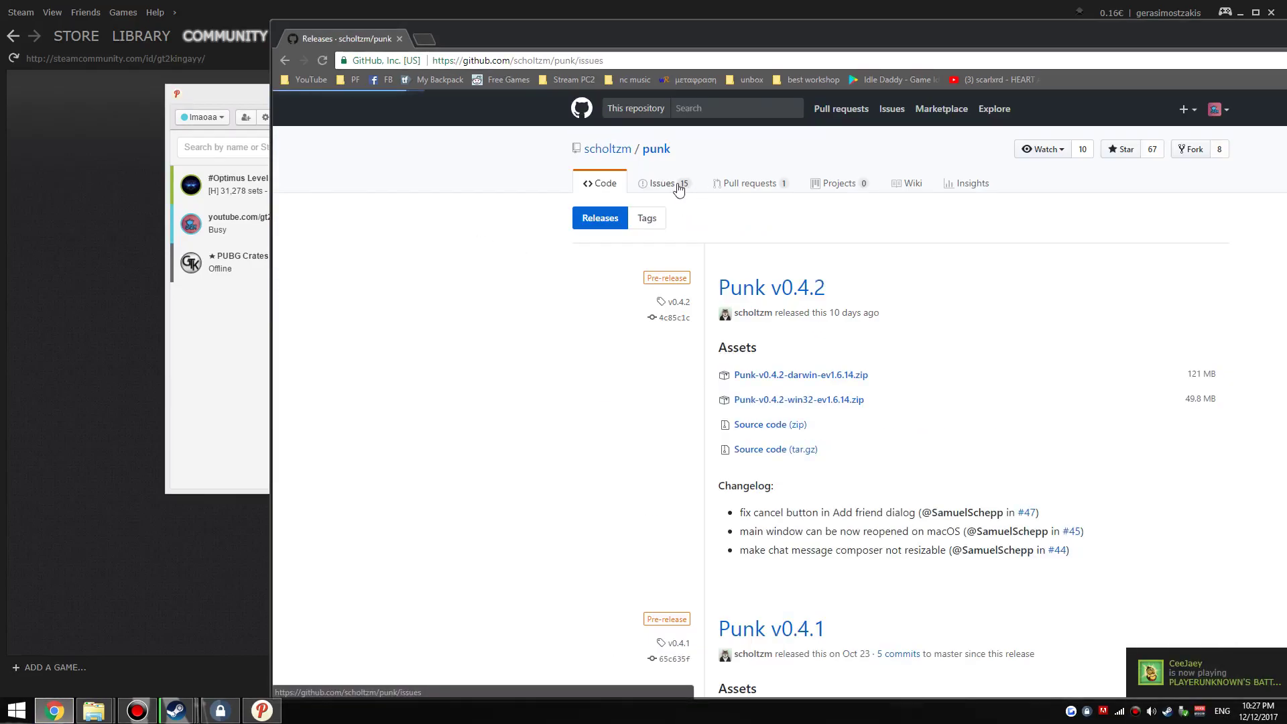